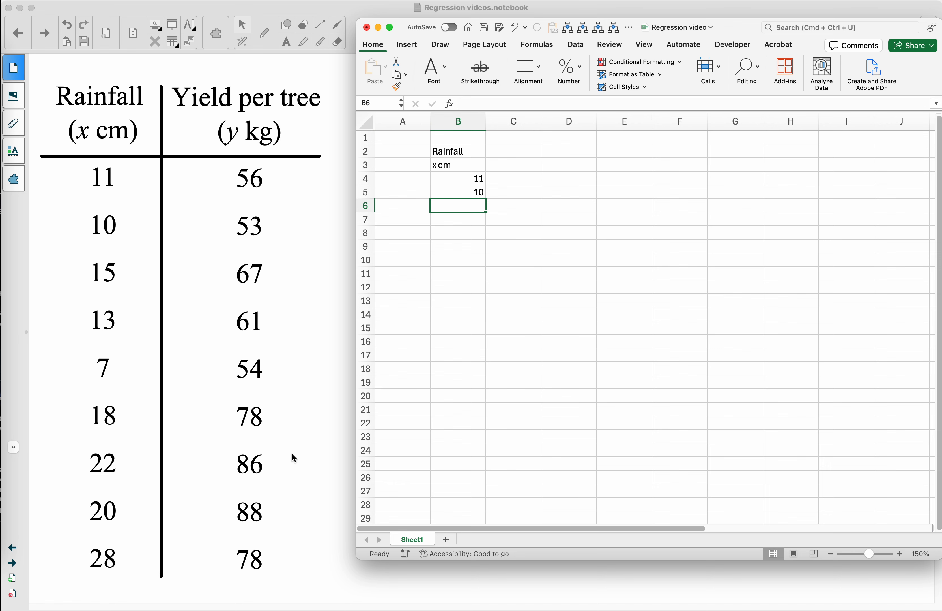
- Center the contents of the rainfall and yield table in N4:O14 and autofit the width of column O
{"action": "scroll", "coordinate": [521, 285], "scroll_direction": "right", "scroll_amount": 12}
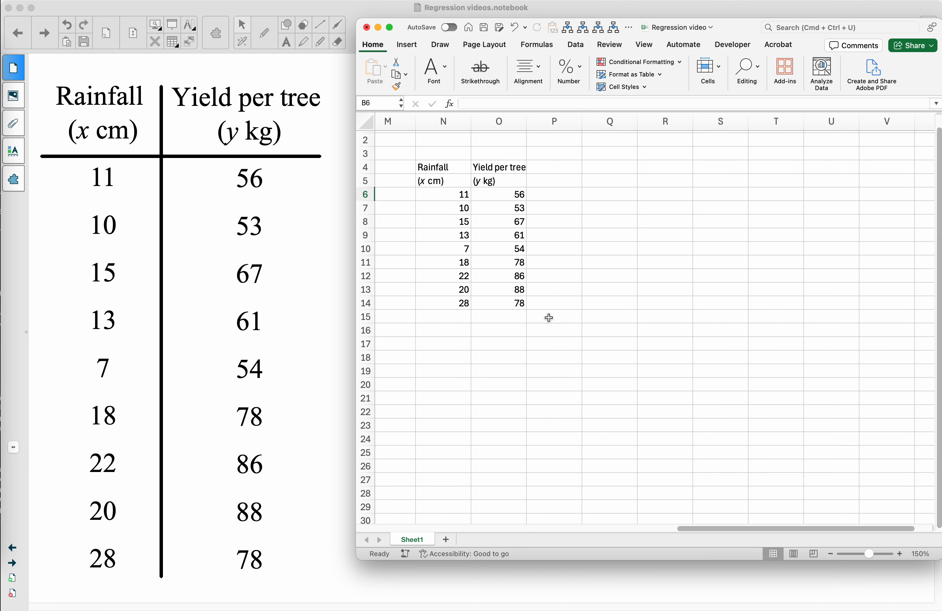
{"action": "left_click_drag", "start_coordinate": [463, 162], "coordinate": [501, 303]}
{"action": "left_click", "coordinate": [543, 73]}
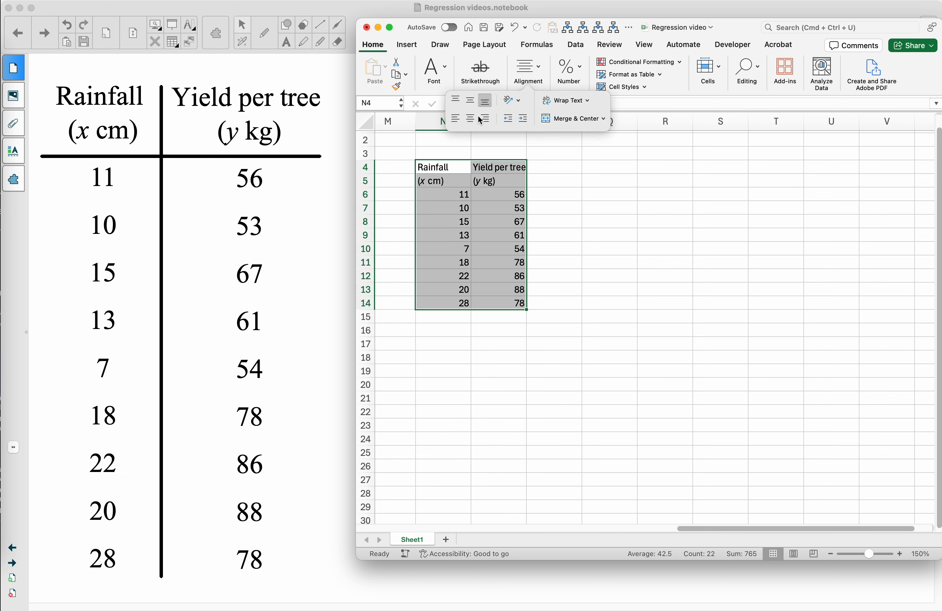
{"action": "left_click", "coordinate": [470, 119]}
{"action": "left_click", "coordinate": [570, 178]}
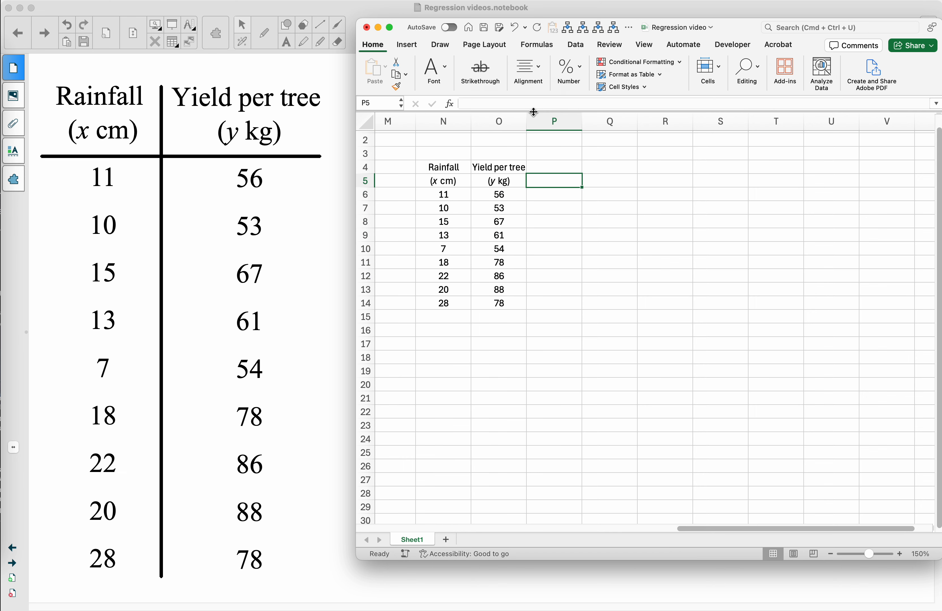
{"action": "double_click", "coordinate": [526, 119]}
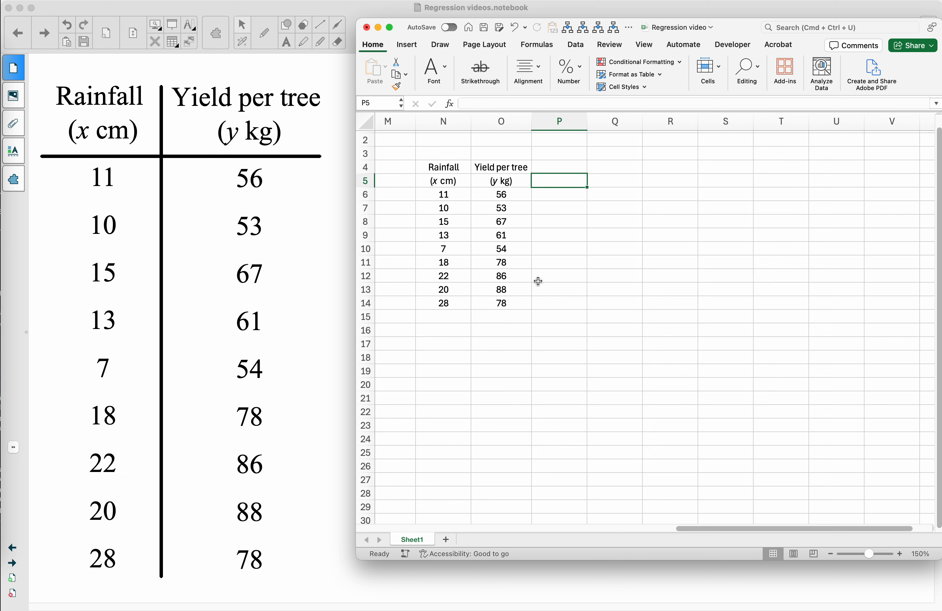
- Label N16 "correlation" and compute the correlation of N6:N14 with O6:O14 in O16 using CORREL
{"action": "left_click", "coordinate": [457, 330]}
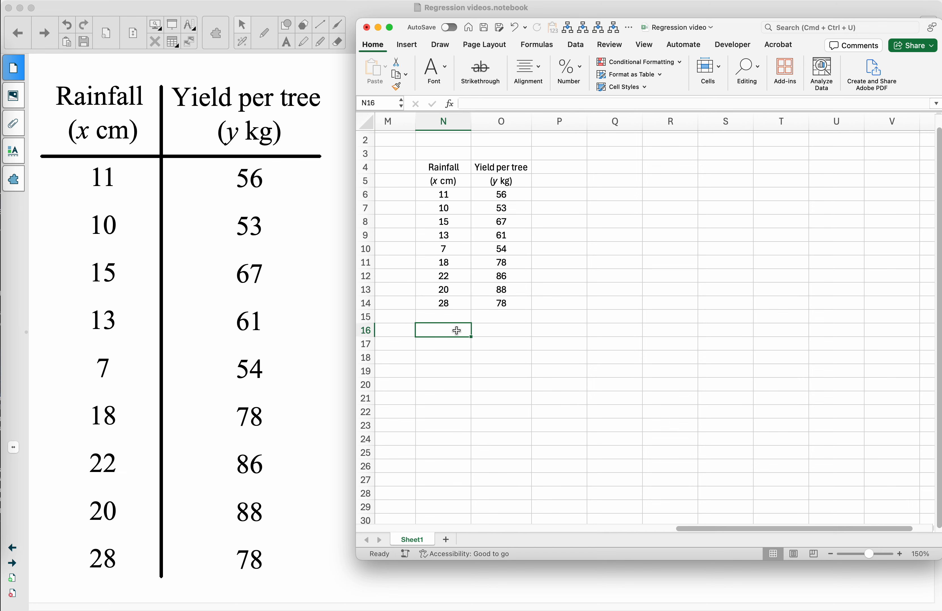
{"action": "type", "text": "correlation"}
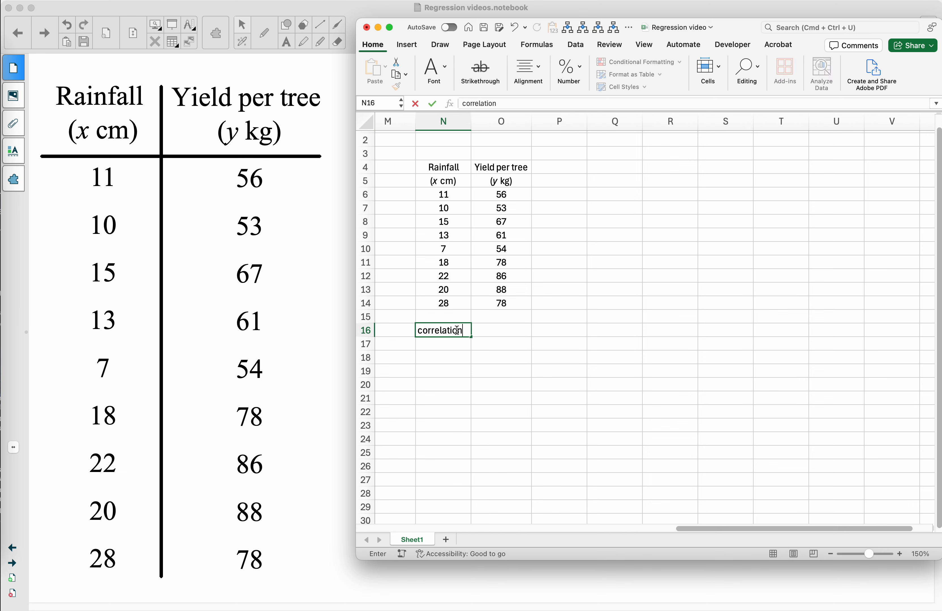
{"action": "key", "text": "Tab"}
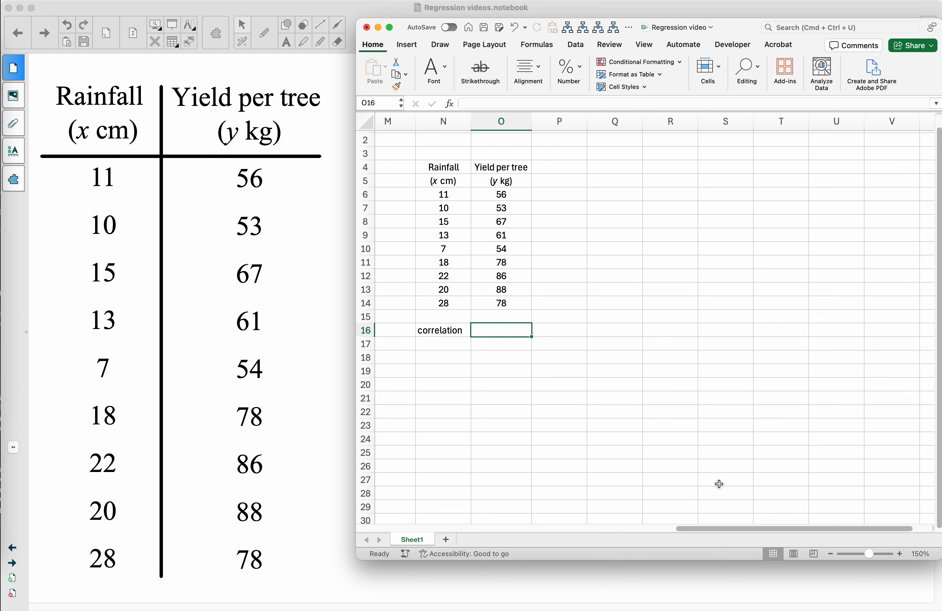
{"action": "type", "text": "=correl"}
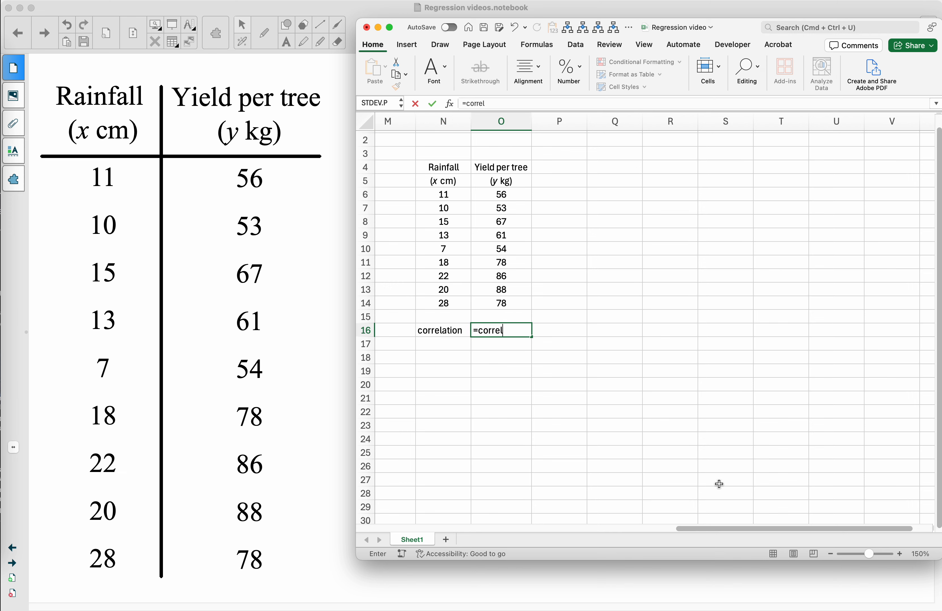
{"action": "type", "text": "("}
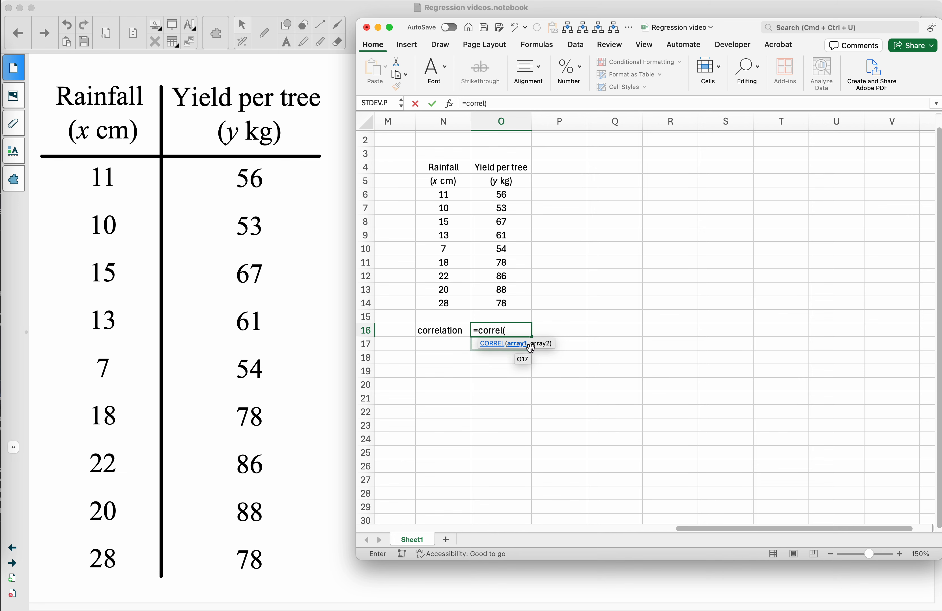
{"action": "left_click_drag", "start_coordinate": [443, 194], "coordinate": [450, 306]}
{"action": "type", "text": ","}
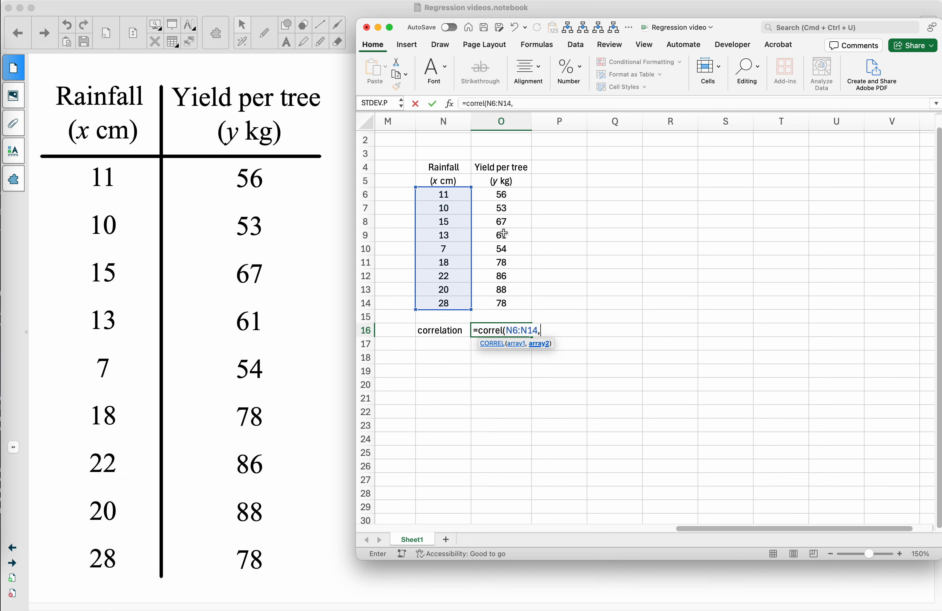
{"action": "left_click_drag", "start_coordinate": [506, 194], "coordinate": [504, 302]}
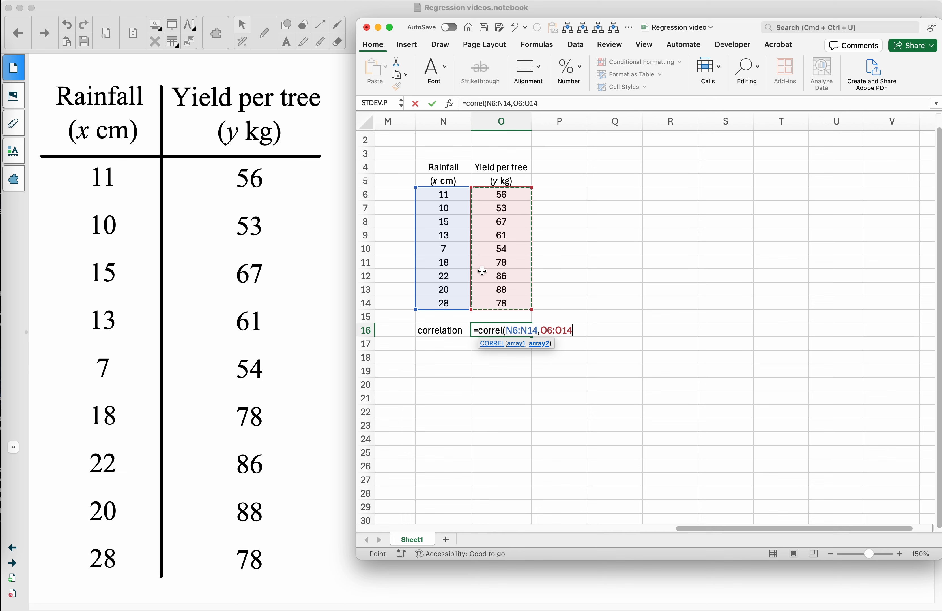
{"action": "type", "text": ")"}
{"action": "key", "text": "Return"}
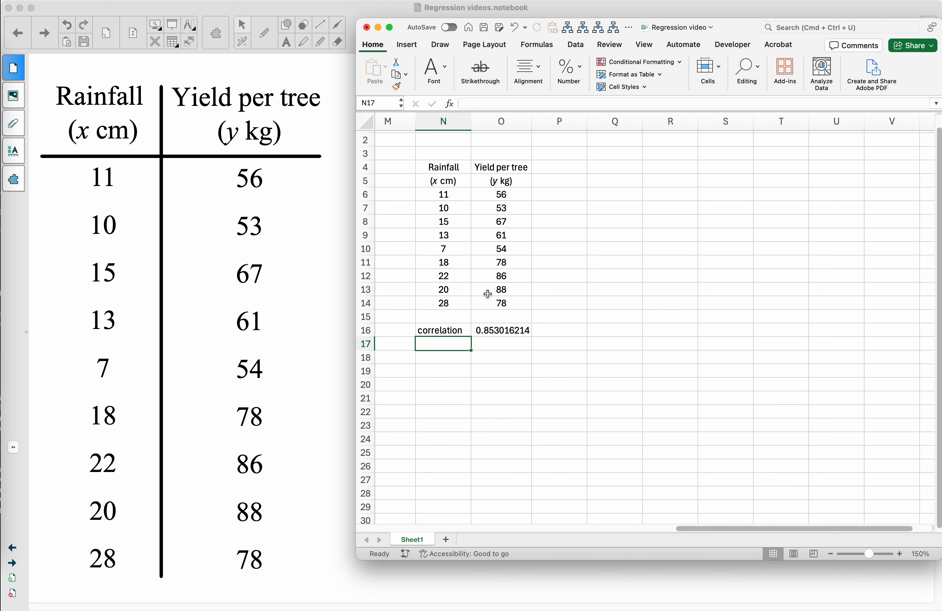
- Enter a LINEST formula in N18 with O6:O14 as the known y values and N6:N14 as the known x values
{"action": "key", "text": "Down"}
{"action": "type", "text": "="}
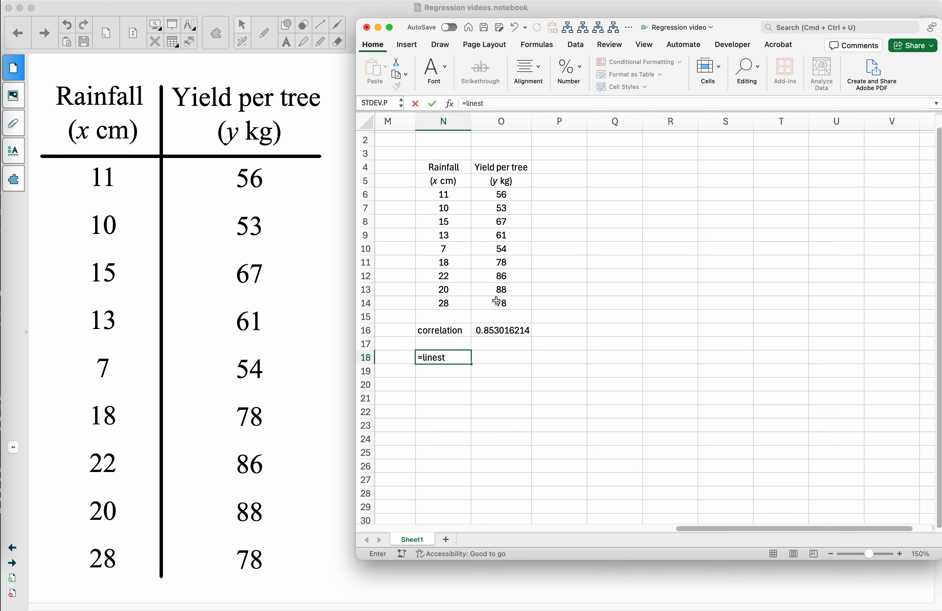
{"action": "type", "text": "linest("}
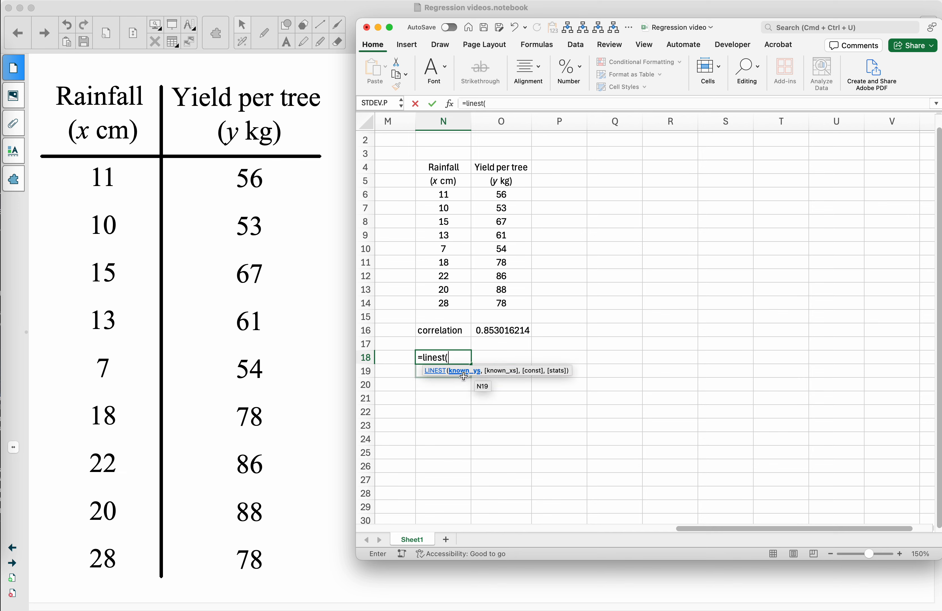
{"action": "left_click_drag", "start_coordinate": [500, 194], "coordinate": [502, 306]}
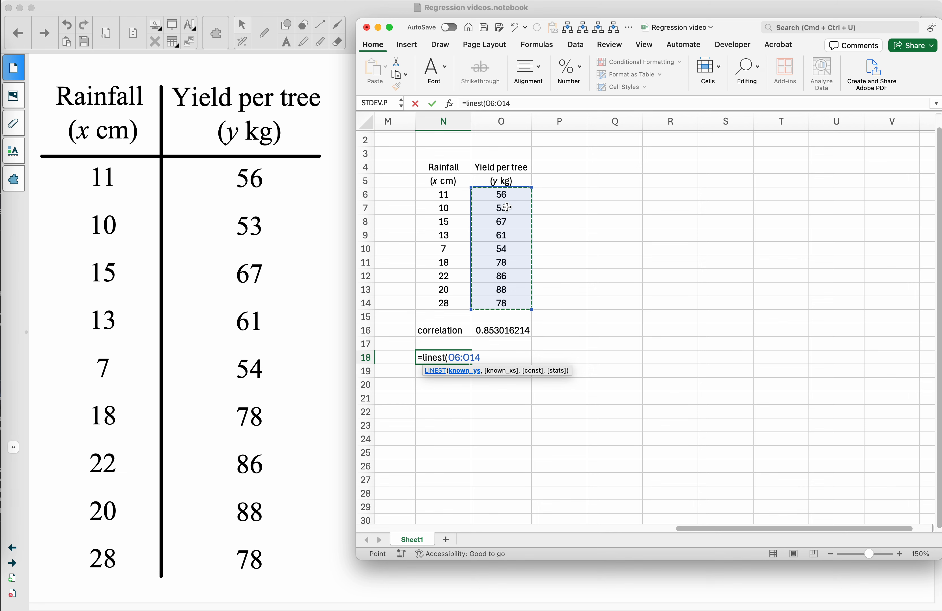
{"action": "type", "text": ","}
{"action": "left_click_drag", "start_coordinate": [453, 187], "coordinate": [469, 298]}
{"action": "type", "text": ")"}
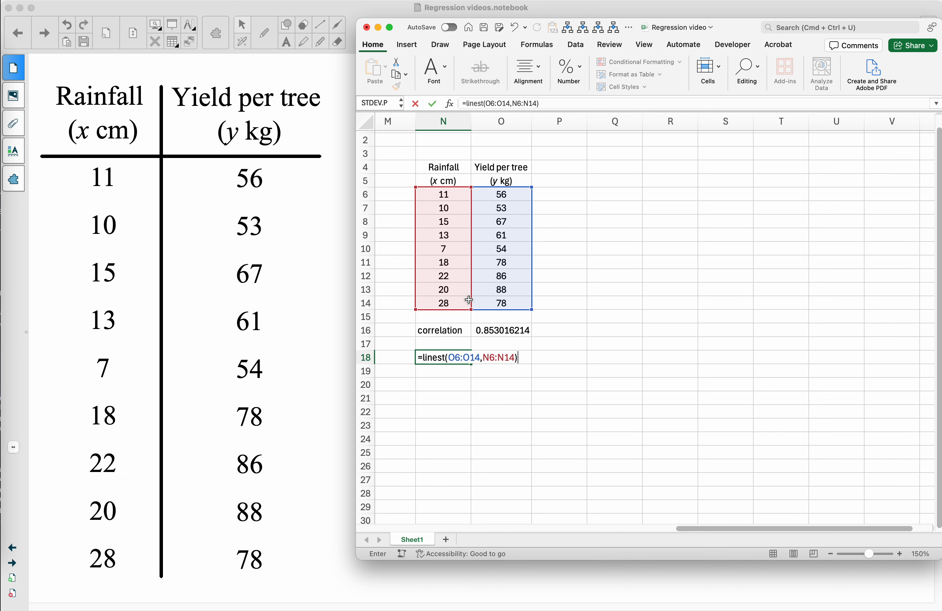
{"action": "key", "text": "Return"}
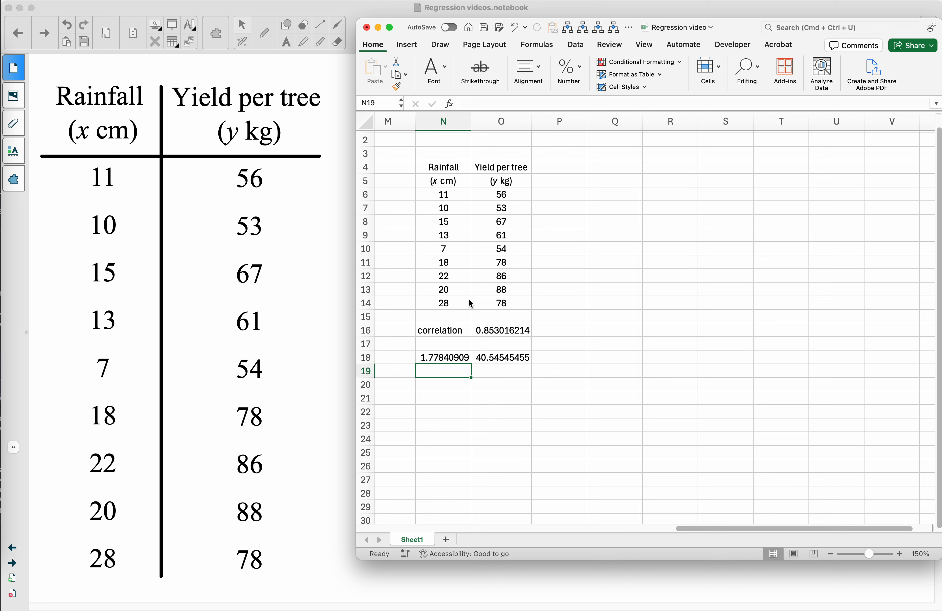
- Label the two regression outputs "slope" in N19 and "y-intercept" in O19
{"action": "left_click", "coordinate": [455, 356]}
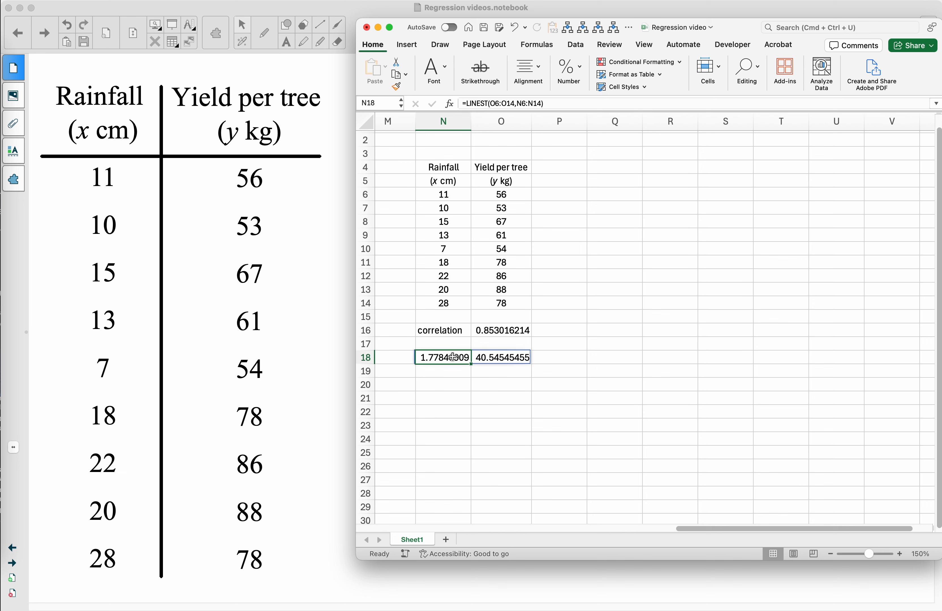
{"action": "left_click", "coordinate": [498, 356]}
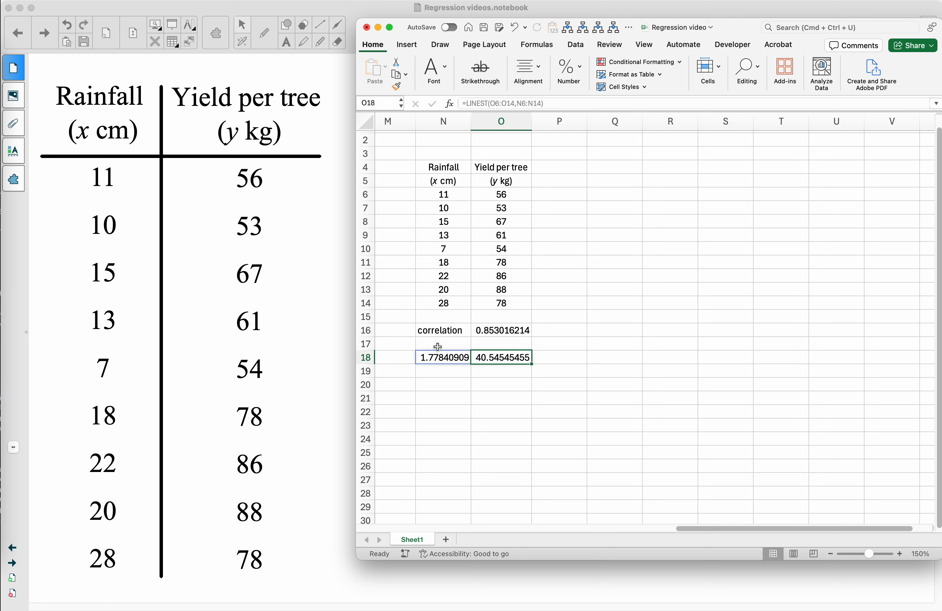
{"action": "left_click", "coordinate": [454, 374]}
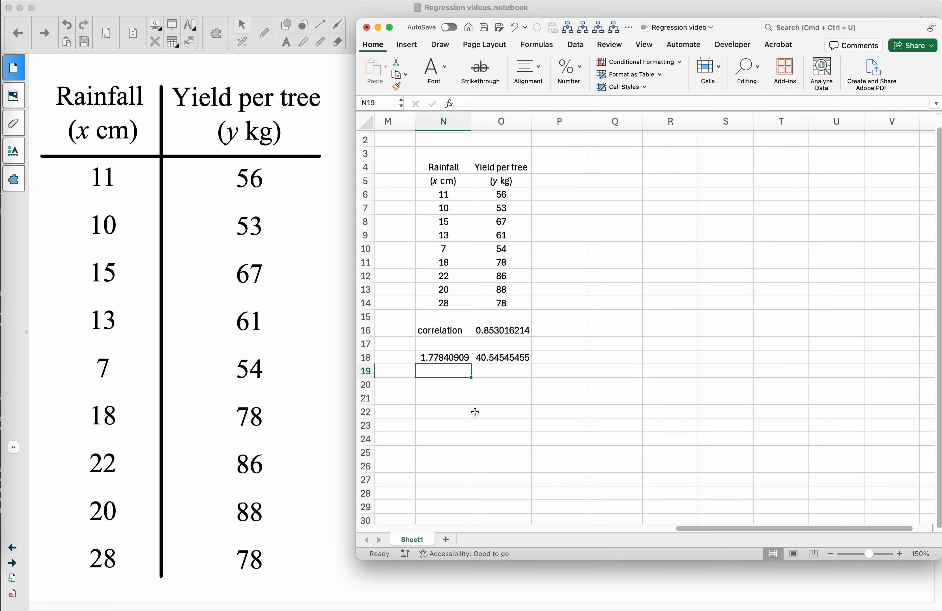
{"action": "type", "text": "slope"}
{"action": "key", "text": "Tab"}
{"action": "type", "text": "y"}
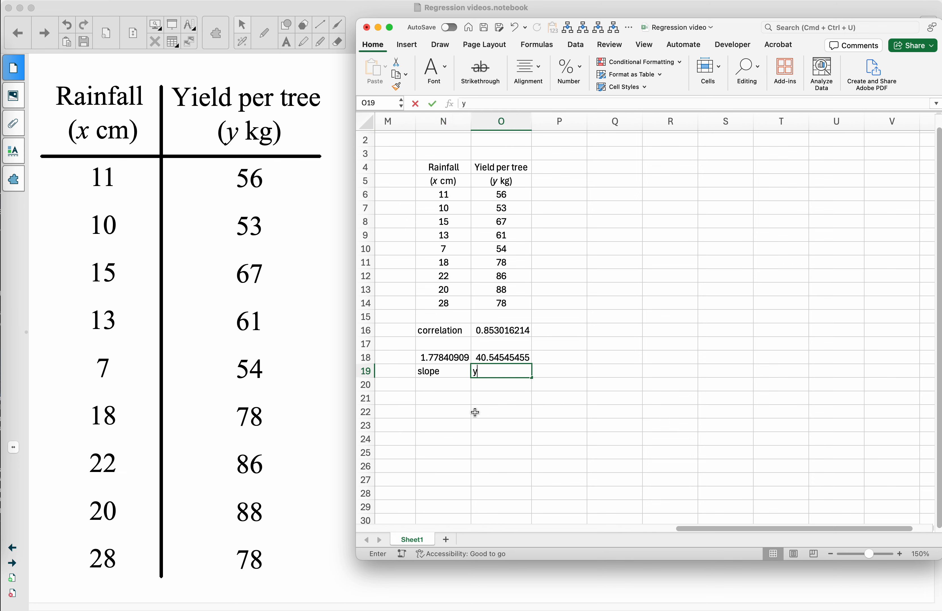
{"action": "type", "text": "-inter"}
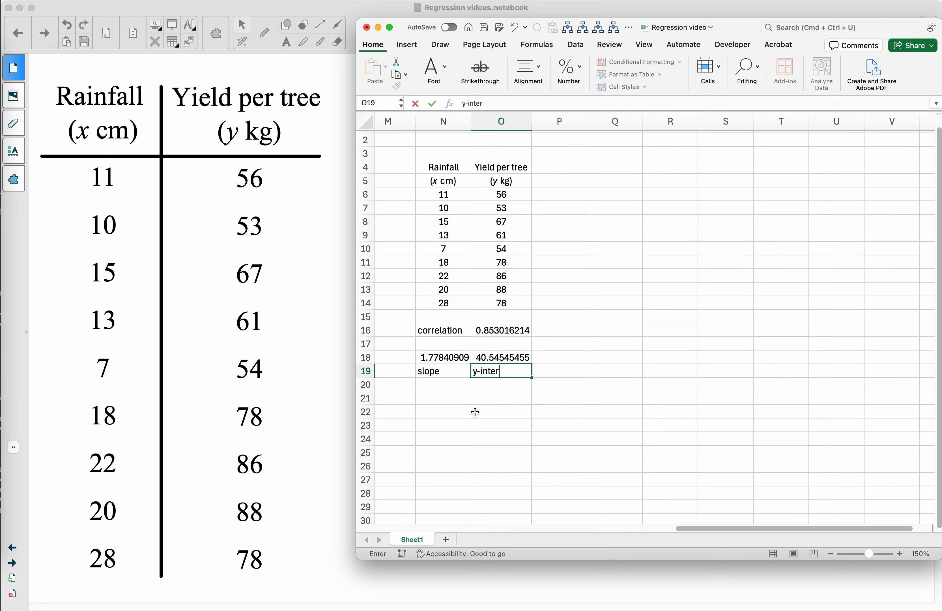
{"action": "type", "text": "cept"}
{"action": "key", "text": "Return"}
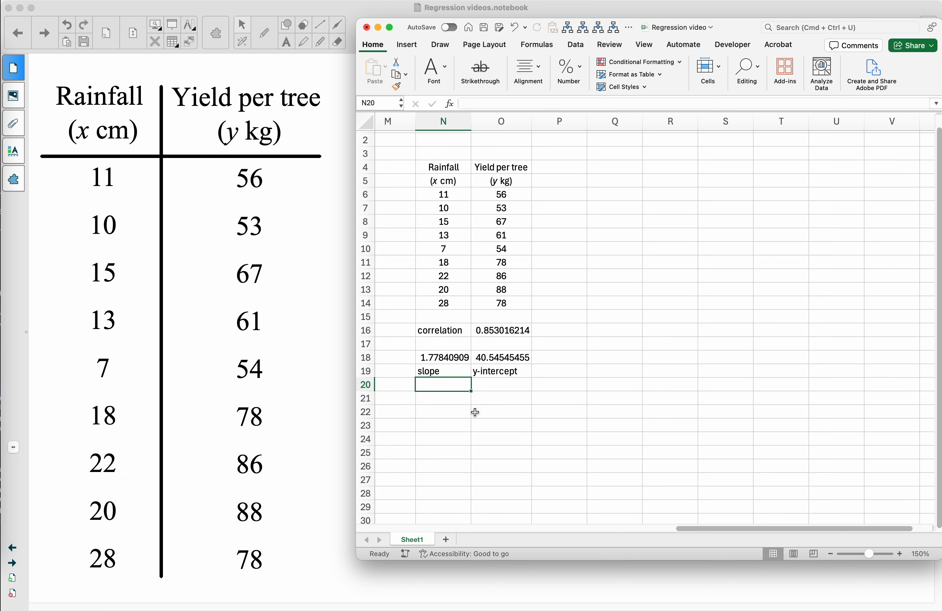
- Write the regression equation "y=1.78x + 40.5" in N21
{"action": "key", "text": "Return"}
{"action": "type", "text": "y"}
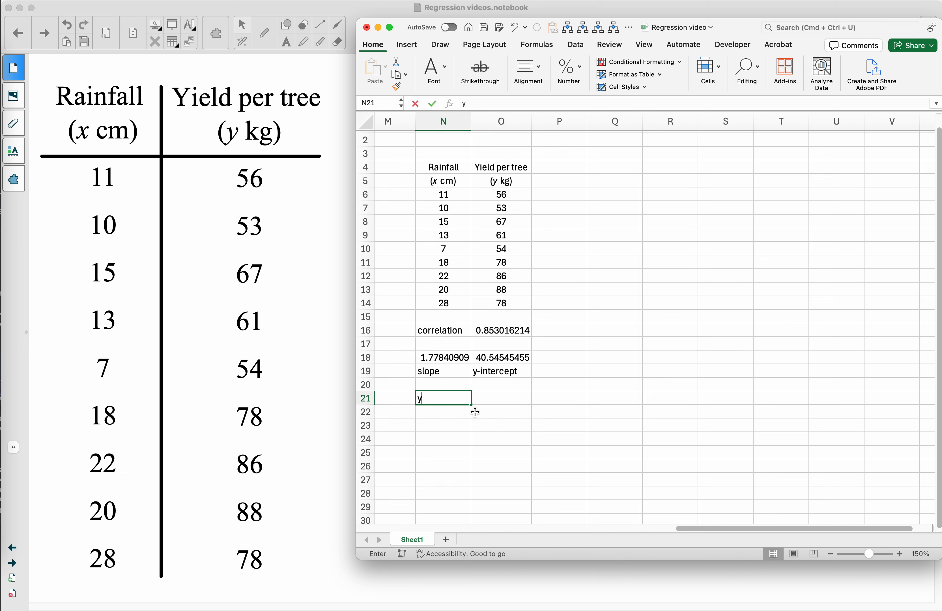
{"action": "type", "text": "=1"}
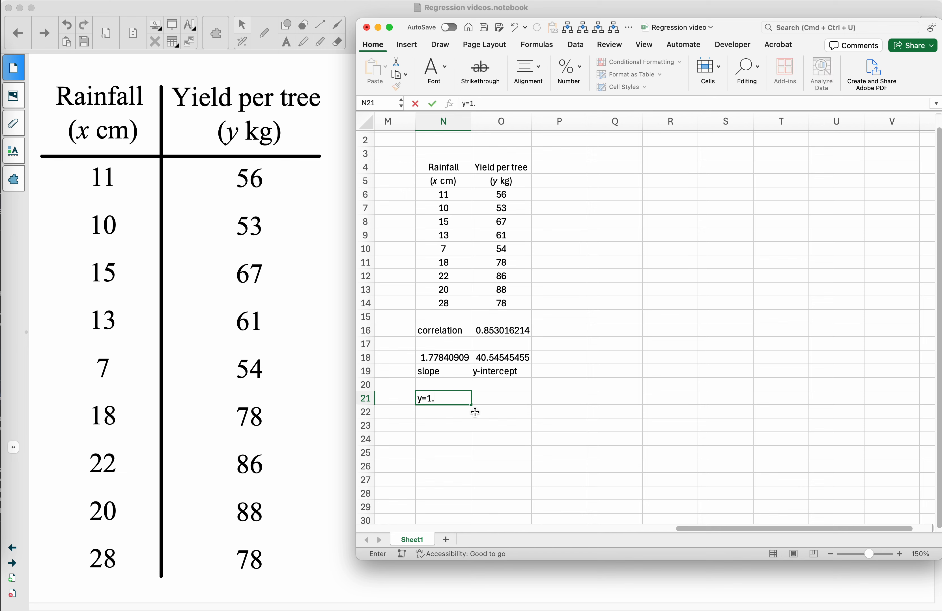
{"action": "type", "text": ".78x + 40.5"}
{"action": "key", "text": "Return"}
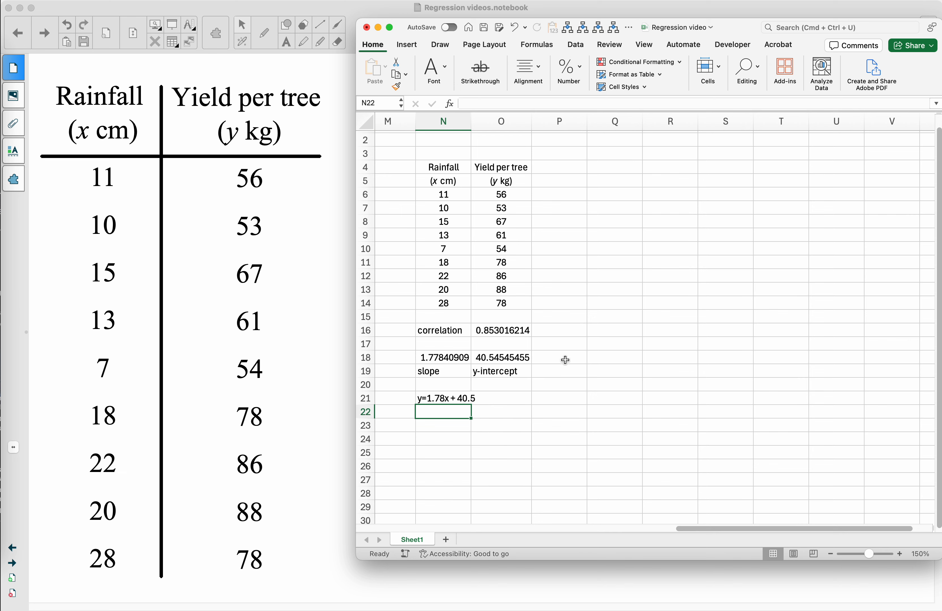
{"action": "left_click", "coordinate": [456, 424]}
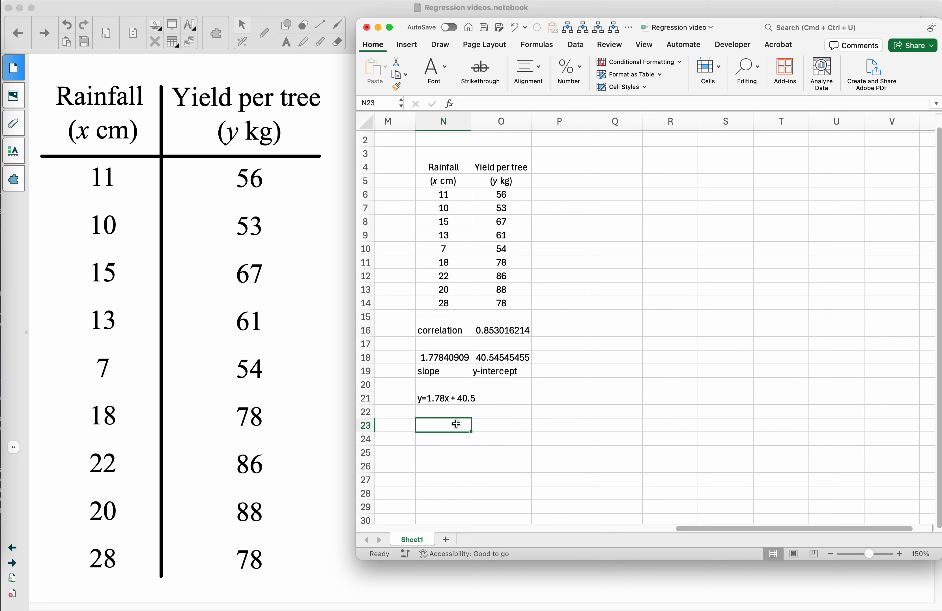
{"action": "type", "text": "ip"}
{"action": "key", "text": "BackSpace"}
{"action": "key", "text": "BackSpace"}
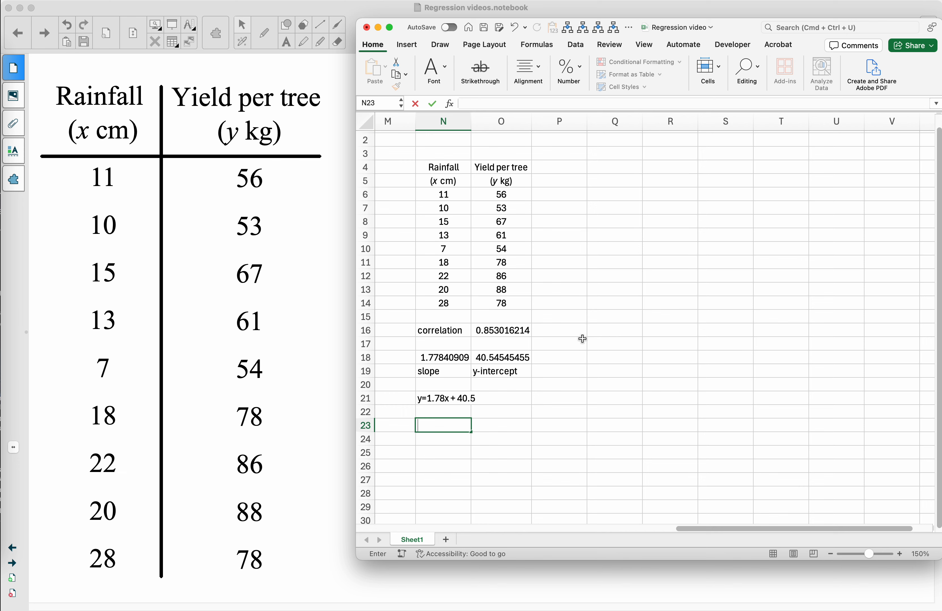
- Enter the prediction headings "input (rainfall)" in Q18 and "predicted yield" in R18
{"action": "left_click", "coordinate": [598, 355]}
{"action": "type", "text": "inpu"}
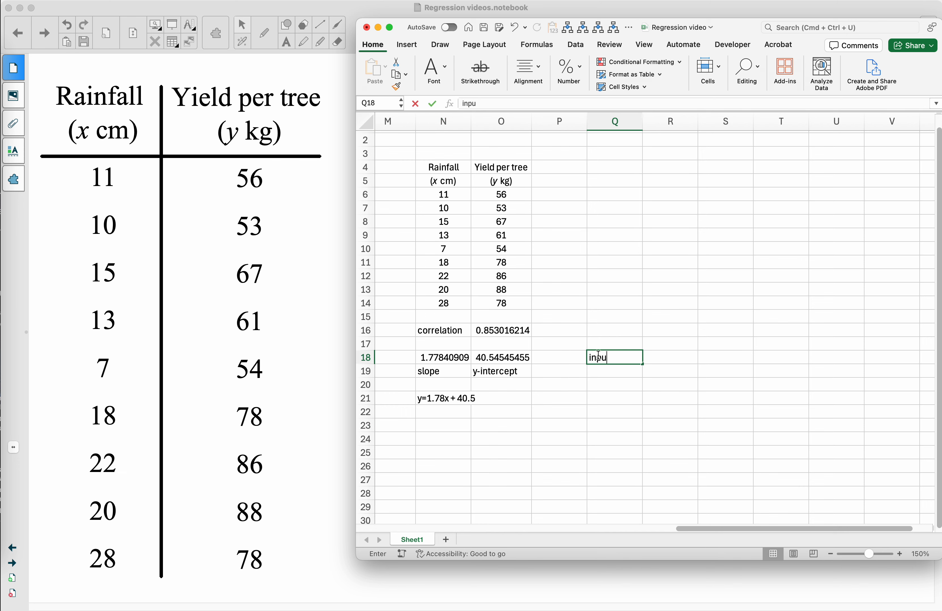
{"action": "type", "text": "t ("}
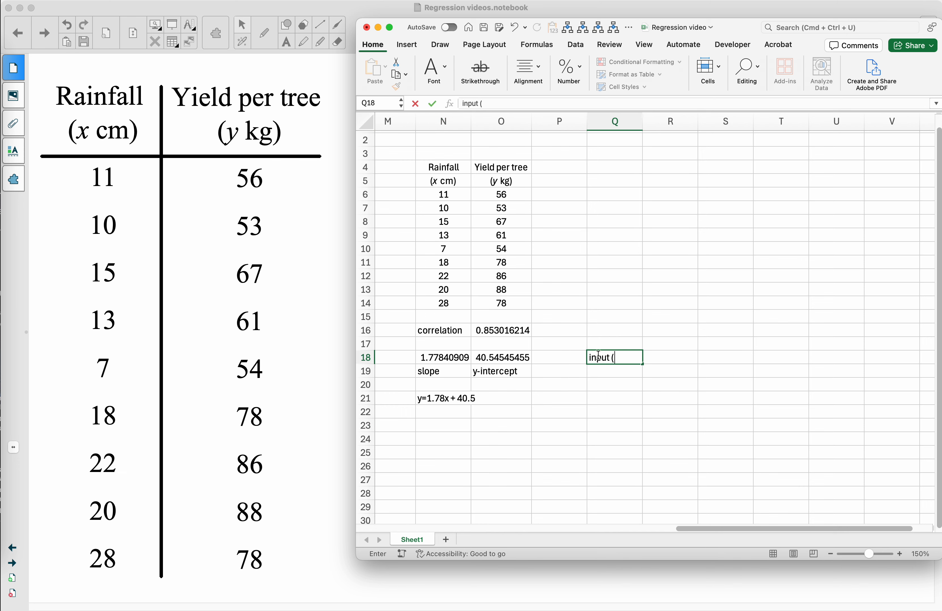
{"action": "type", "text": "rainfall)"}
{"action": "key", "text": "Tab"}
{"action": "type", "text": "predic"}
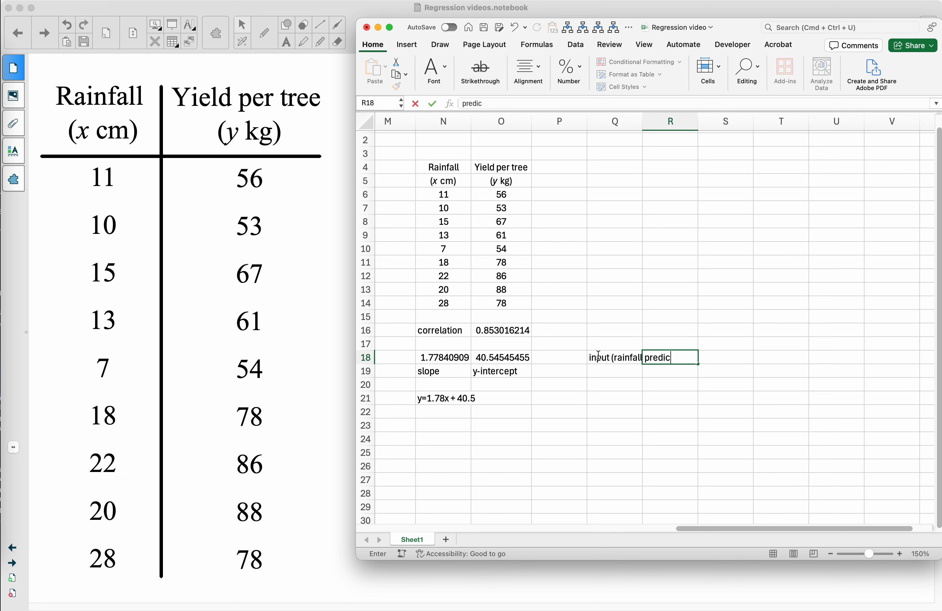
{"action": "type", "text": "tion tiel"}
{"action": "key", "text": "BackSpace"}
{"action": "key", "text": "BackSpace"}
{"action": "key", "text": "BackSpace"}
{"action": "key", "text": "BackSpace"}
{"action": "key", "text": "BackSpace"}
{"action": "key", "text": "BackSpace"}
{"action": "key", "text": "BackSpace"}
{"action": "key", "text": "BackSpace"}
{"action": "type", "text": "ed "}
{"action": "type", "text": "ttiel"}
{"action": "key", "text": "BackSpace"}
{"action": "key", "text": "BackSpace"}
{"action": "key", "text": "BackSpace"}
{"action": "type", "text": "ield"}
{"action": "key", "text": "Return"}
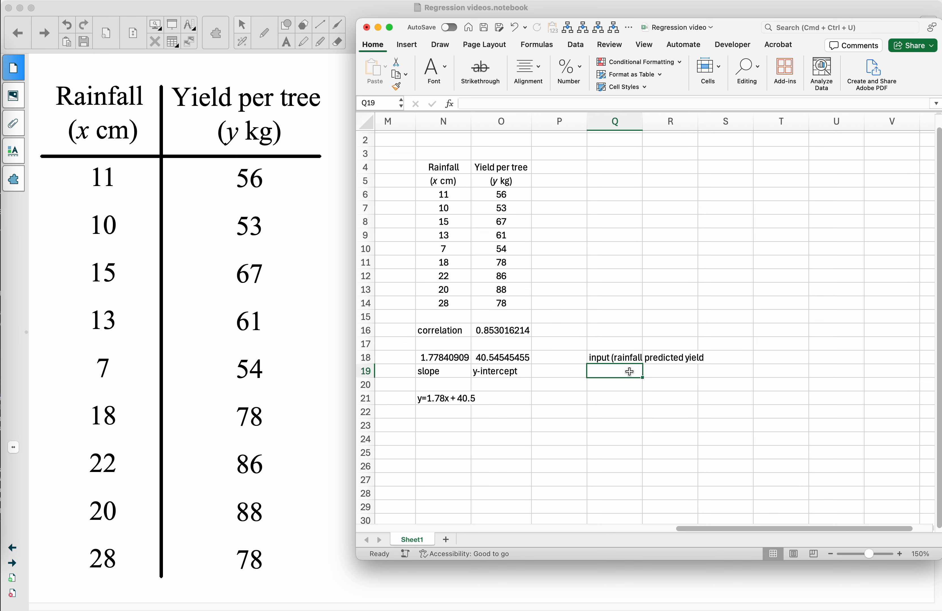
- Enter 19 as the rainfall input in Q19 and select the predicted yield cell R19
{"action": "type", "text": "19"}
{"action": "key", "text": "Tab"}
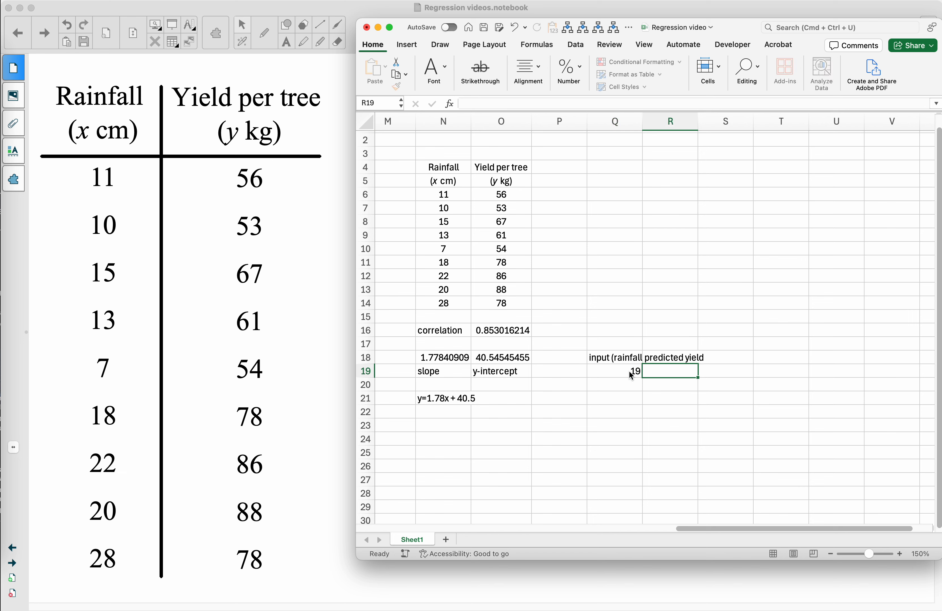
{"action": "left_click", "coordinate": [629, 371]}
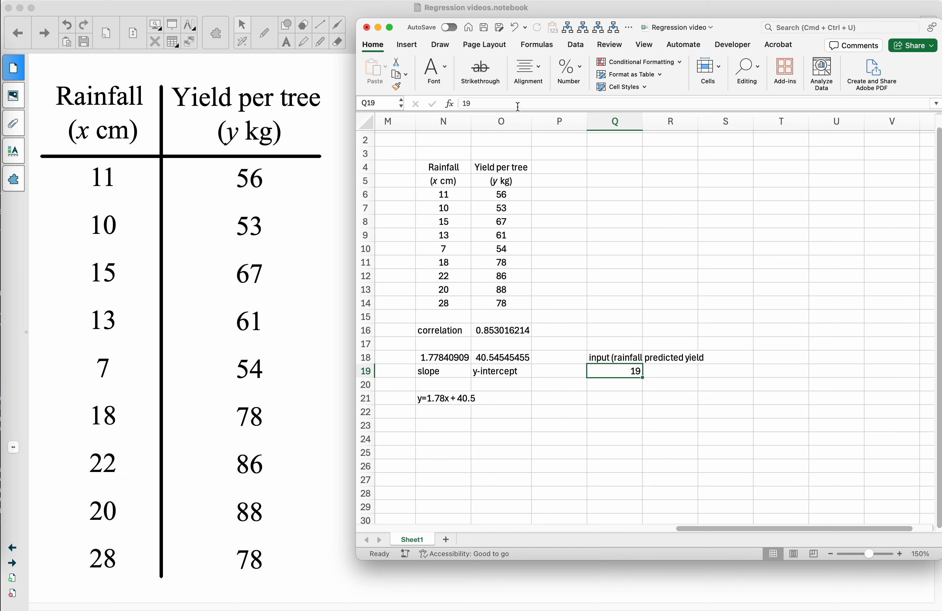
{"action": "left_click", "coordinate": [672, 371]}
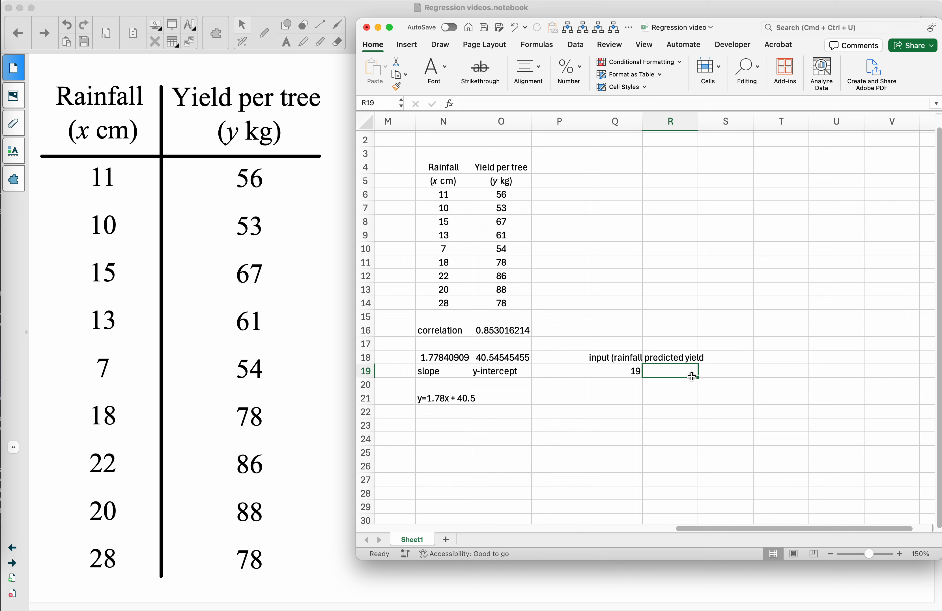
- Enter the formula =N18*Q19+O18 in R19 to calculate the predicted yield from the slope, rainfall input and y-intercept
{"action": "type", "text": "="}
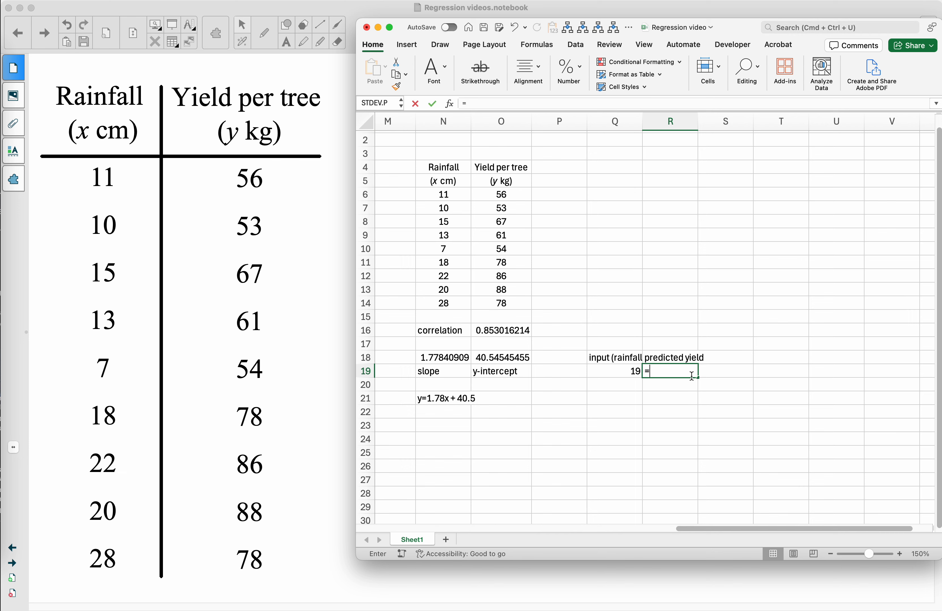
{"action": "left_click", "coordinate": [456, 358]}
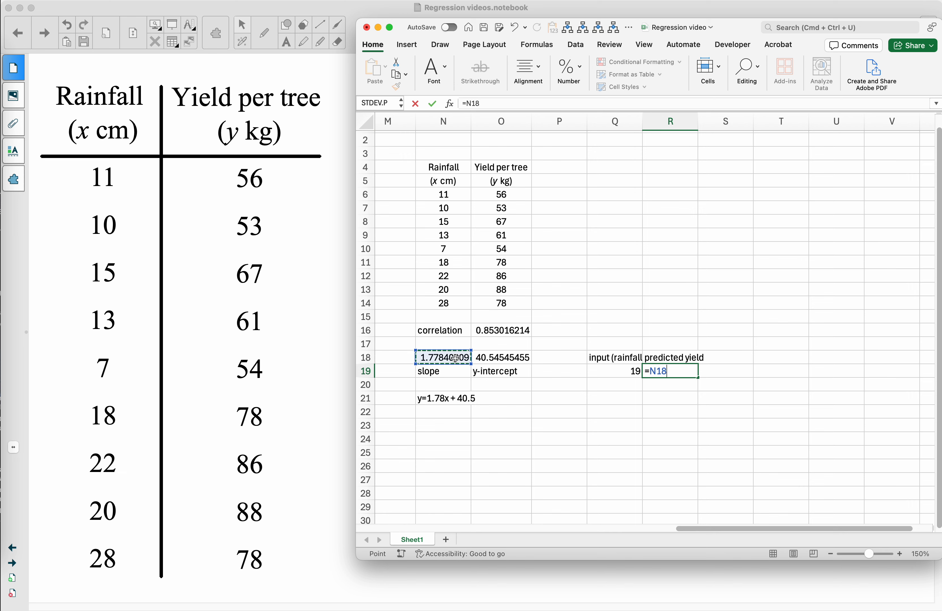
{"action": "type", "text": "*"}
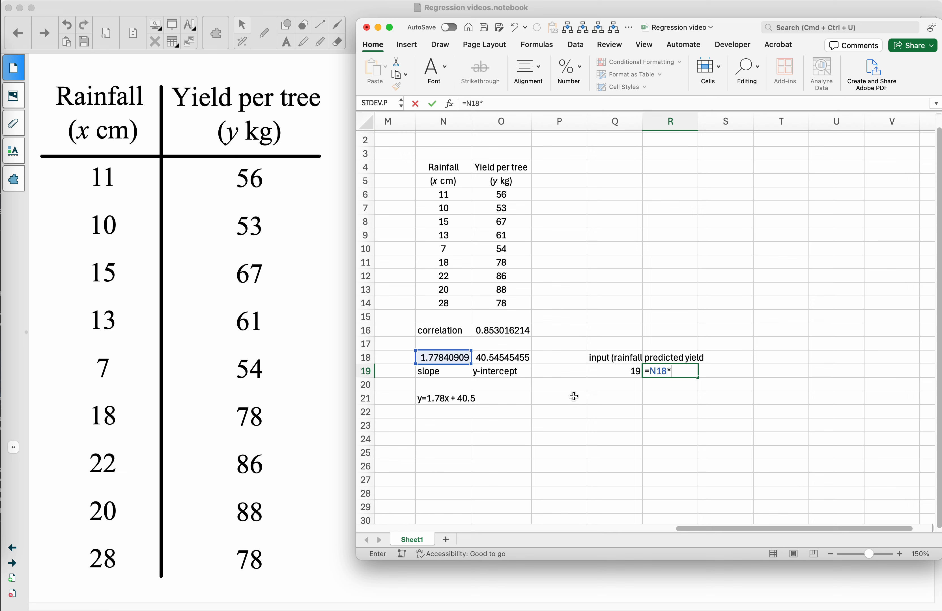
{"action": "left_click", "coordinate": [636, 370]}
{"action": "type", "text": "+"}
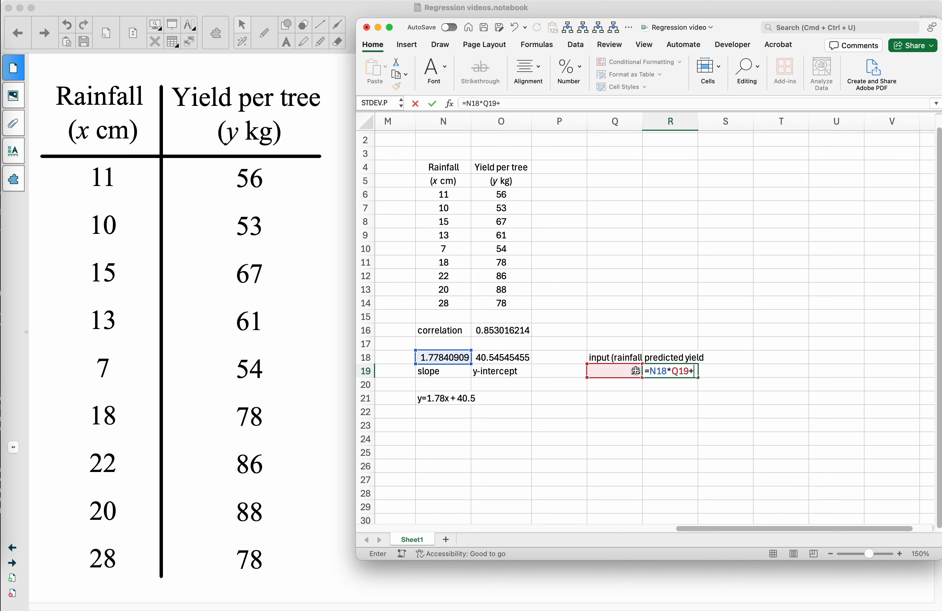
{"action": "left_click", "coordinate": [515, 359]}
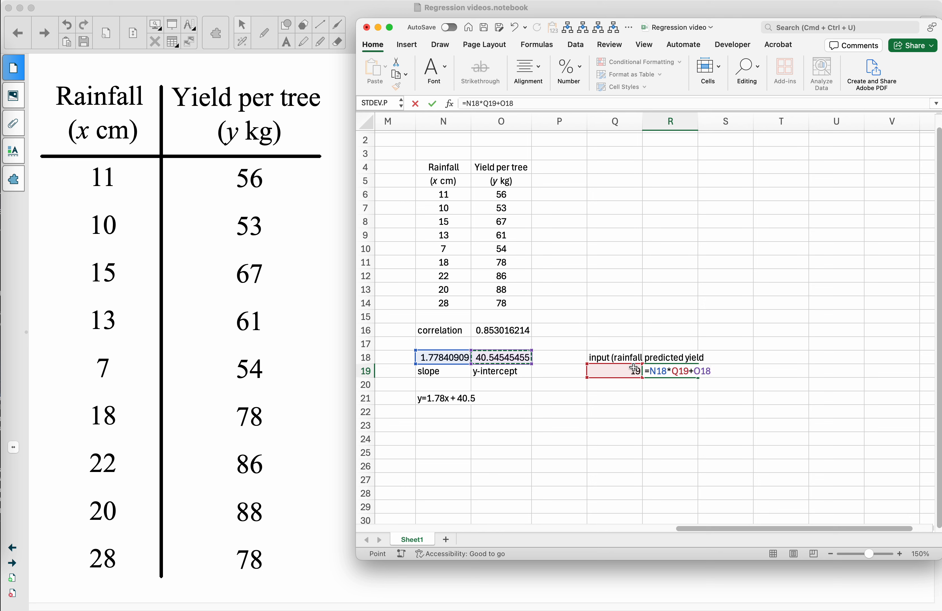
{"action": "key", "text": "Return"}
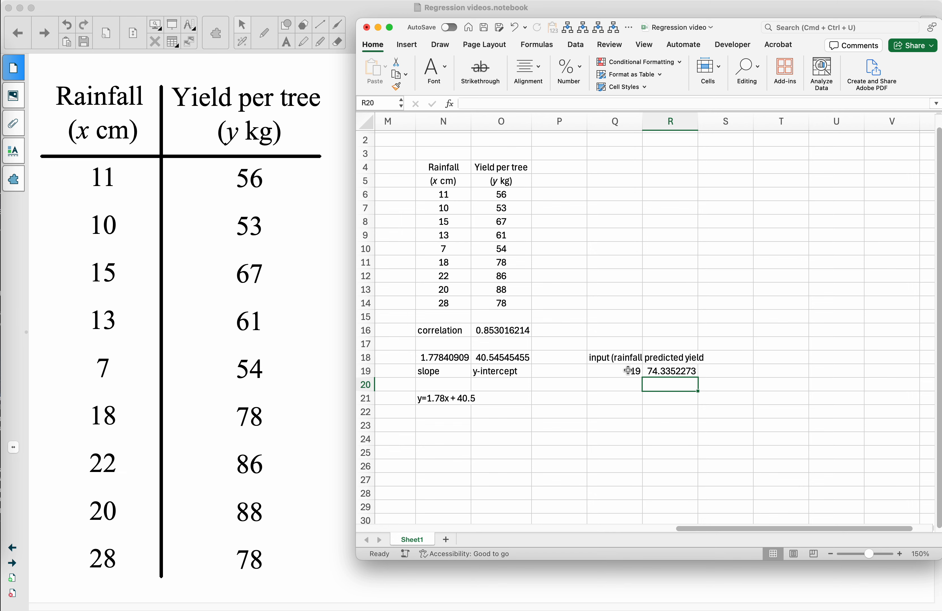
- Test the prediction by setting the rainfall input in Q19 to 12, to 9 and finally to 23
{"action": "left_click", "coordinate": [628, 371]}
{"action": "type", "text": "12"}
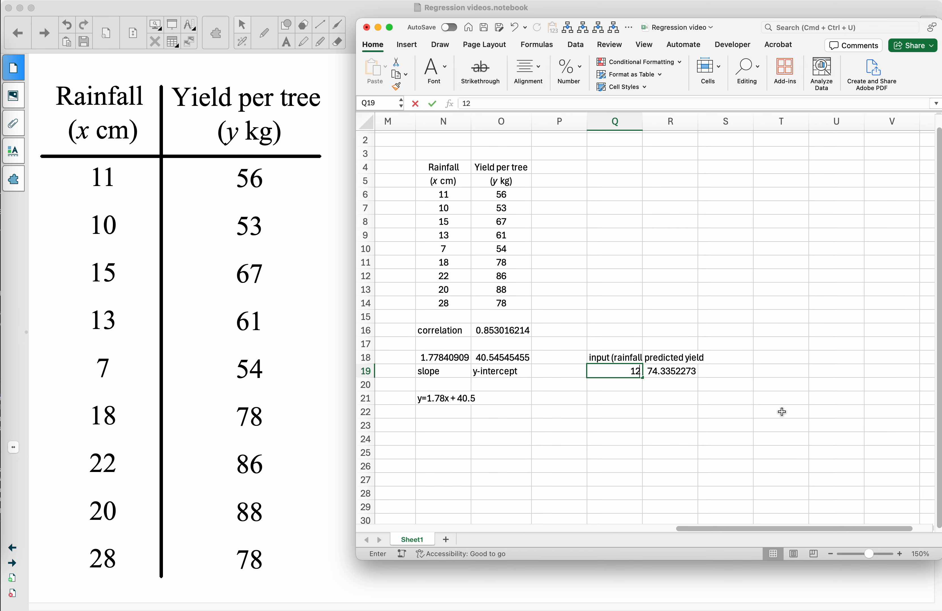
{"action": "key", "text": "Return"}
{"action": "key", "text": "Up"}
{"action": "type", "text": "9"}
{"action": "key", "text": "Return"}
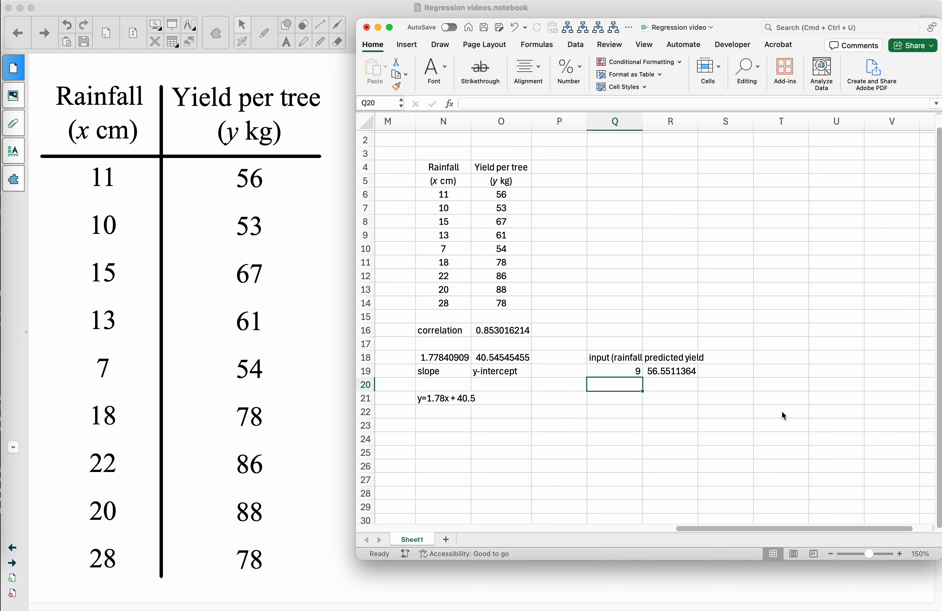
{"action": "key", "text": "Up"}
{"action": "type", "text": "23"}
{"action": "key", "text": "Return"}
- Examine which cells the predicted yield formula in R19 refers to, leaving the formula as it is
{"action": "left_click", "coordinate": [679, 370]}
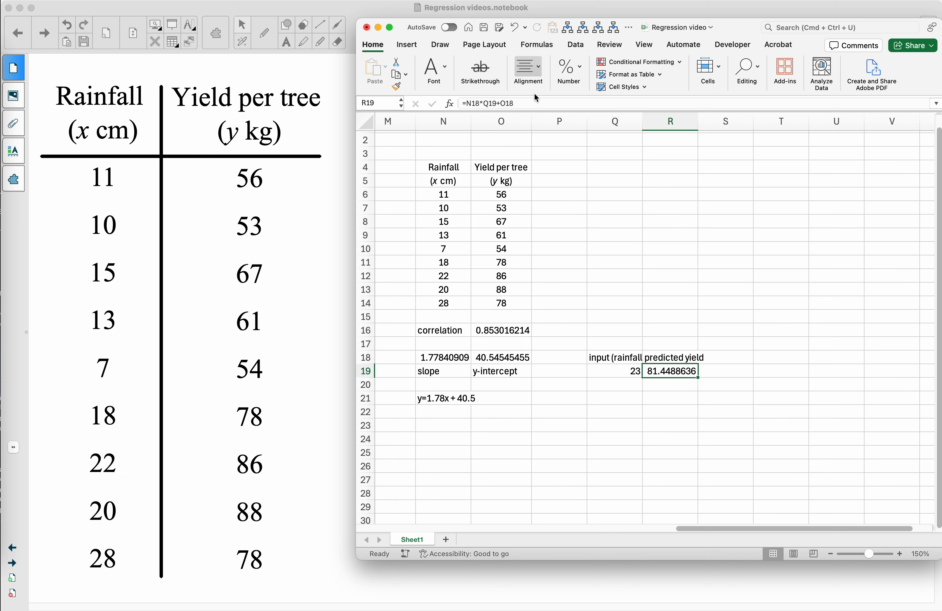
{"action": "left_click", "coordinate": [532, 104]}
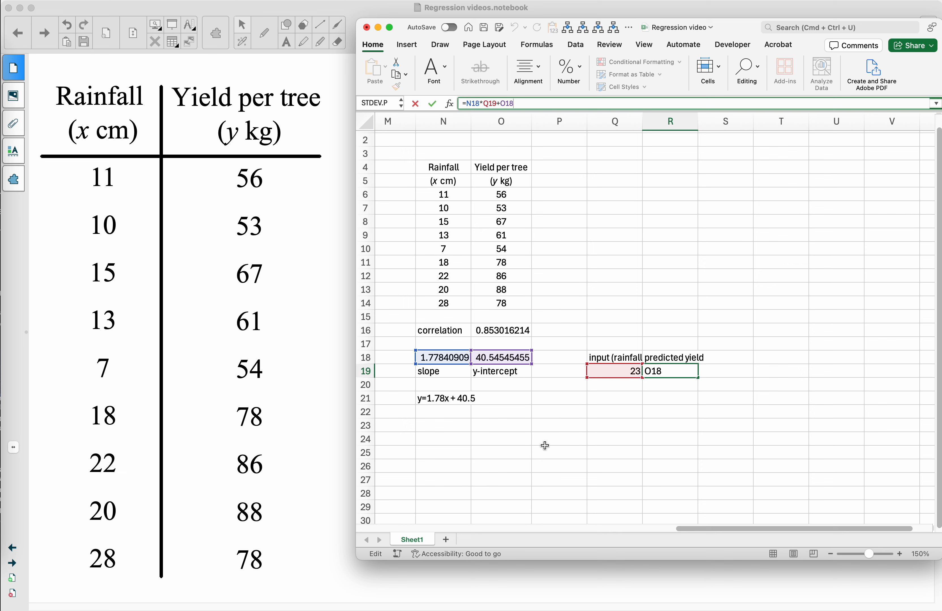
{"action": "key", "text": "Return"}
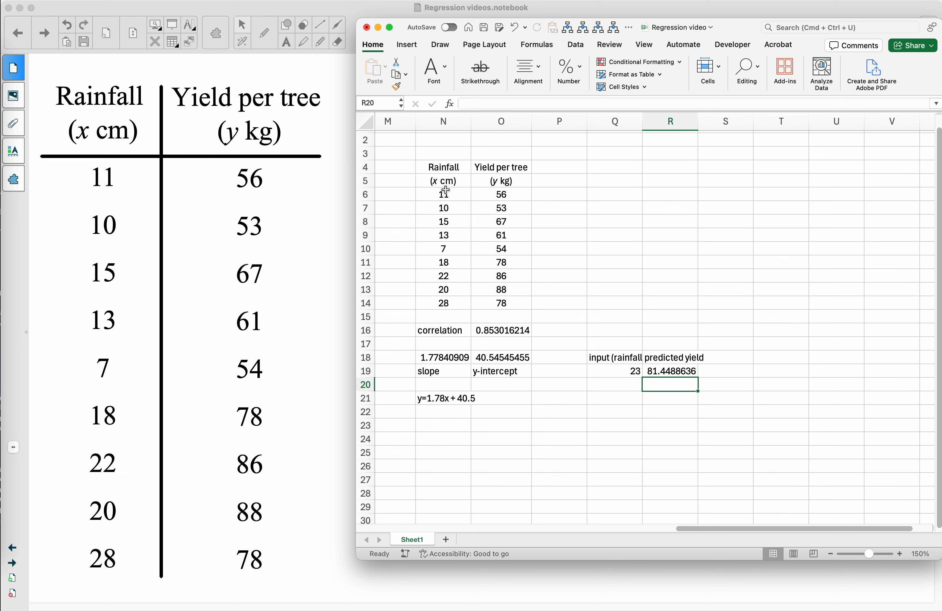
- Insert a markers-only scatter chart of the rainfall and yield data in N4:O14
{"action": "left_click_drag", "start_coordinate": [444, 170], "coordinate": [503, 302]}
{"action": "left_click", "coordinate": [409, 44]}
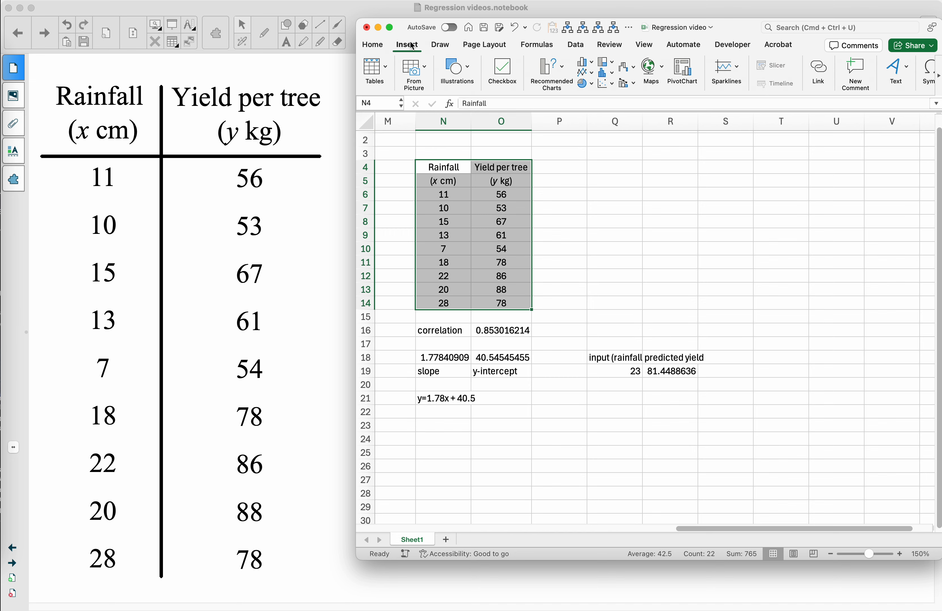
{"action": "left_click", "coordinate": [605, 84]}
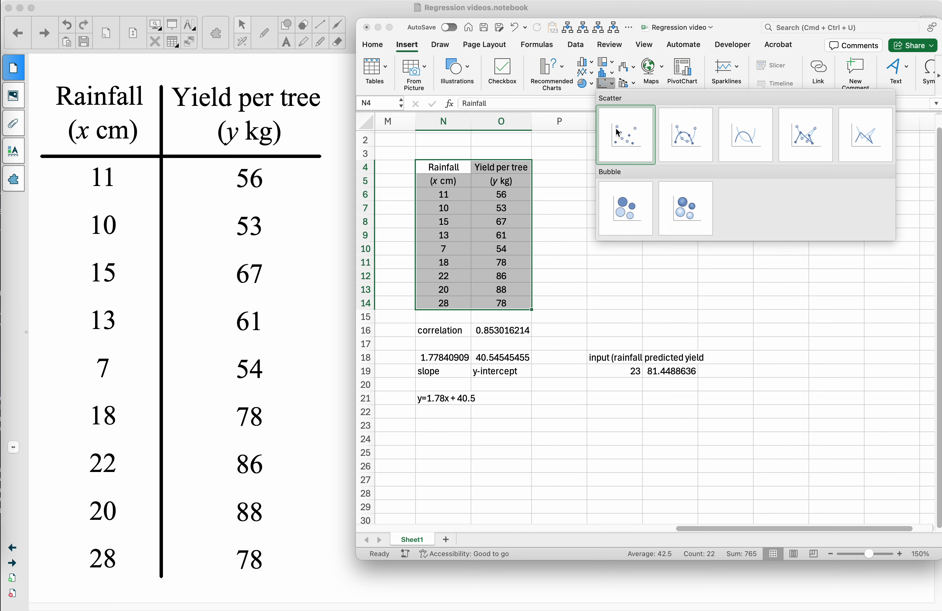
{"action": "left_click", "coordinate": [627, 144]}
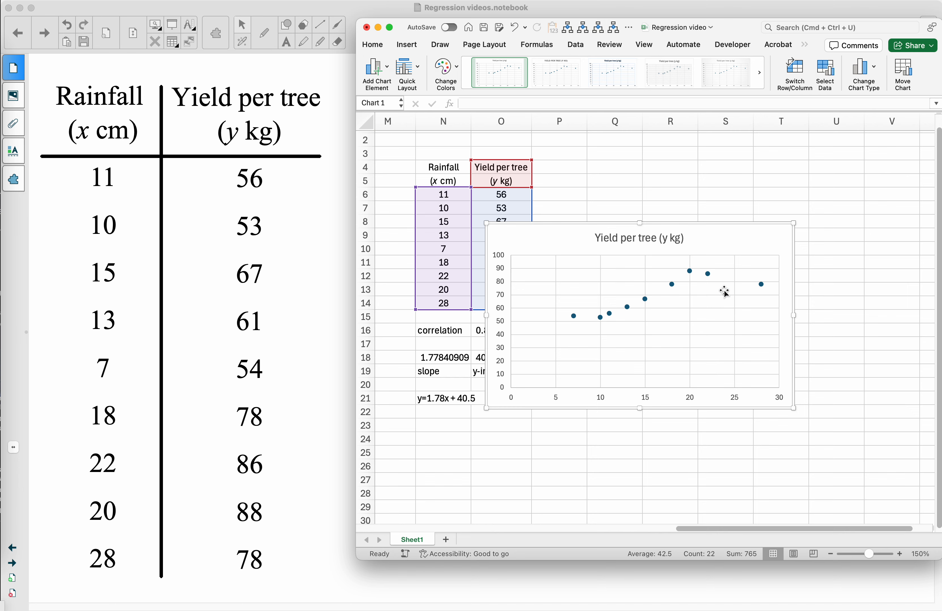
- Move the scatter chart beside the data table, clear of the data and above the prediction cells
{"action": "left_click_drag", "start_coordinate": [727, 251], "coordinate": [798, 192]}
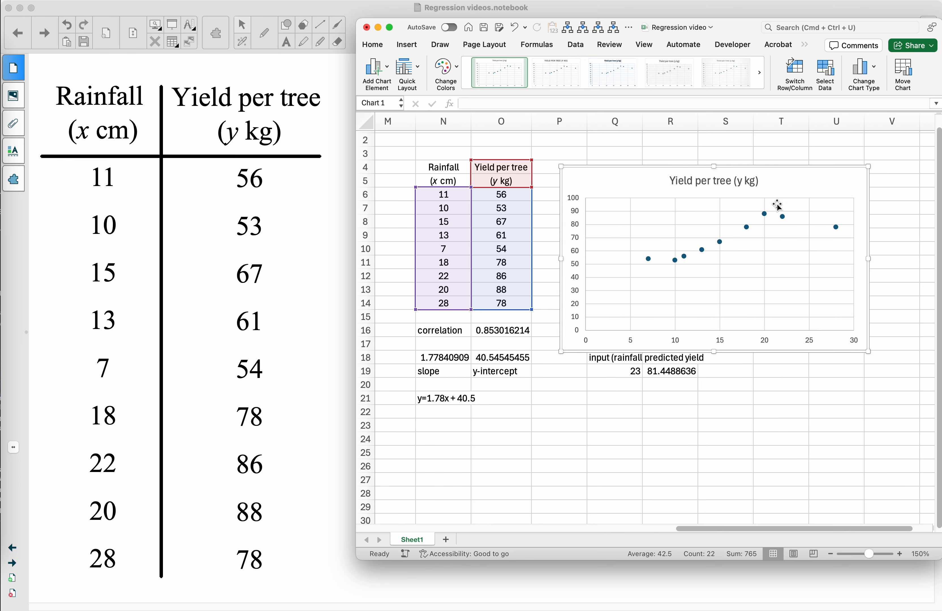
{"action": "scroll", "coordinate": [662, 347], "scroll_direction": "right", "scroll_amount": 2}
{"action": "scroll", "coordinate": [662, 347], "scroll_direction": "up", "scroll_amount": 1}
{"action": "left_click_drag", "start_coordinate": [544, 190], "coordinate": [556, 167]}
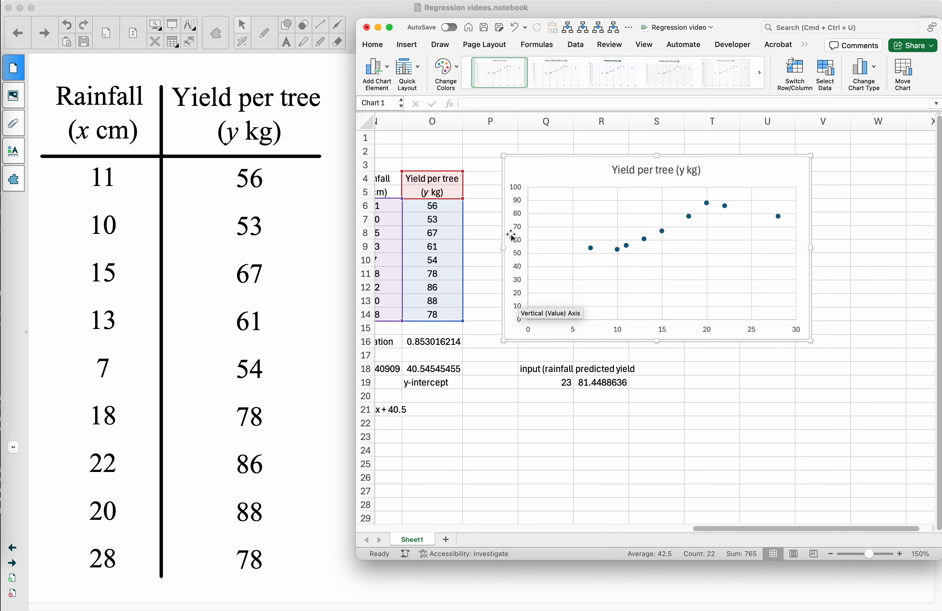
- Set the minimum bound of the chart's vertical axis to 40
{"action": "right_click", "coordinate": [518, 240]}
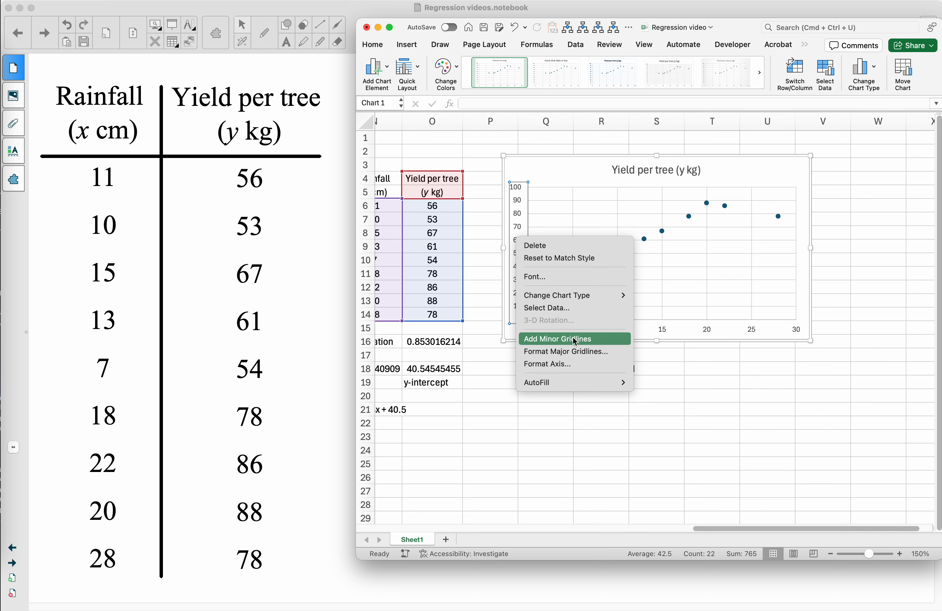
{"action": "left_click", "coordinate": [583, 366]}
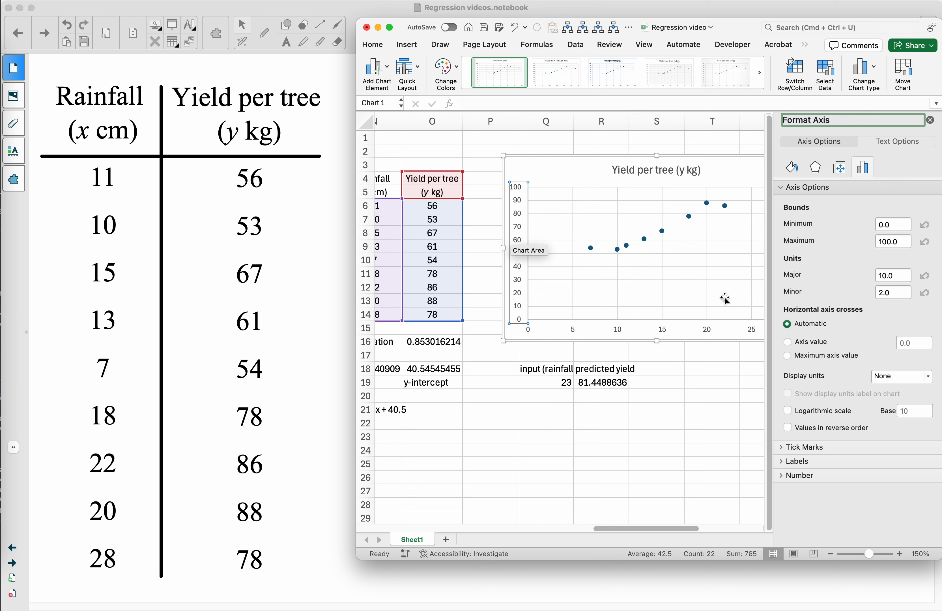
{"action": "left_click", "coordinate": [897, 224]}
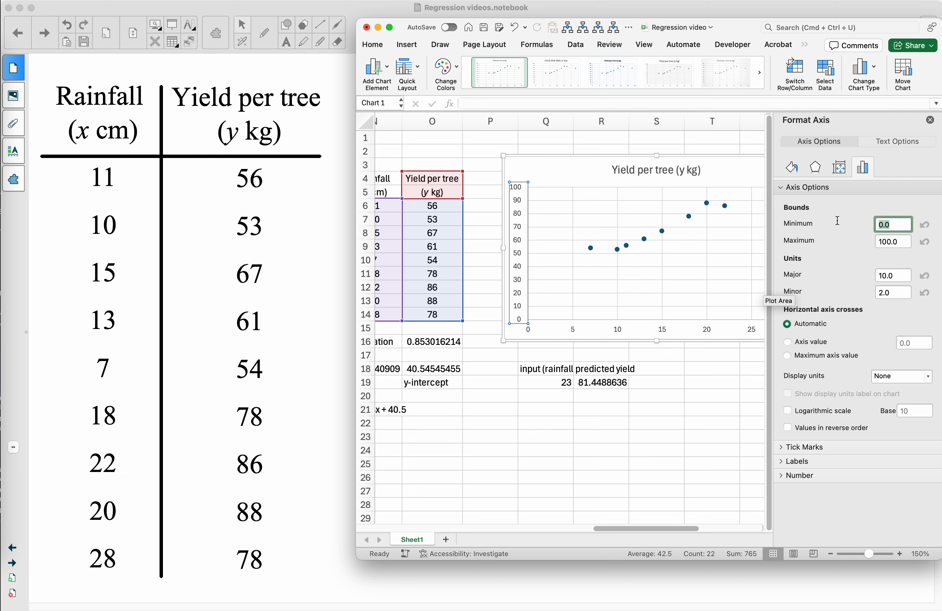
{"action": "type", "text": "40"}
{"action": "key", "text": "Tab"}
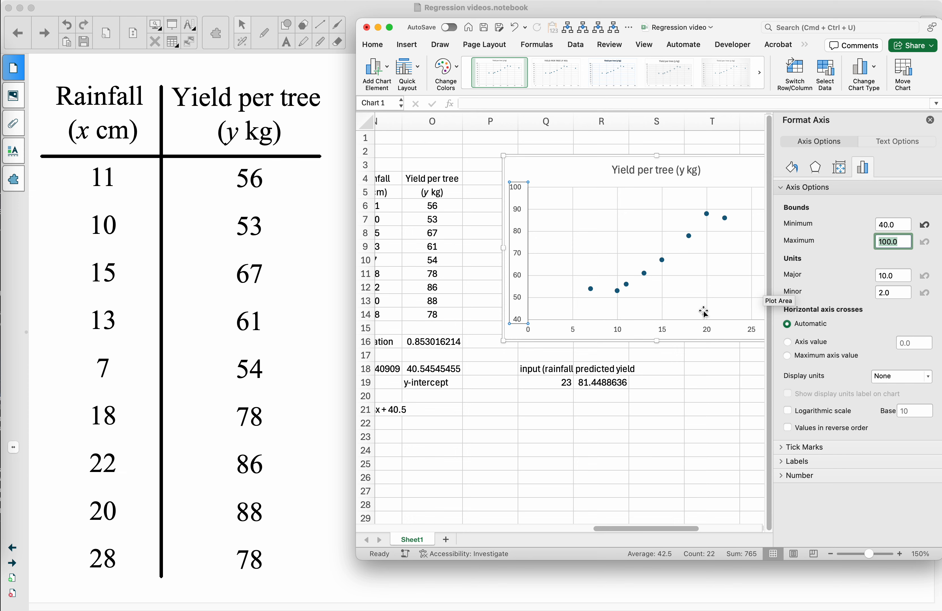
- Set the minimum bound of the chart's horizontal axis to 5
{"action": "left_click", "coordinate": [621, 334]}
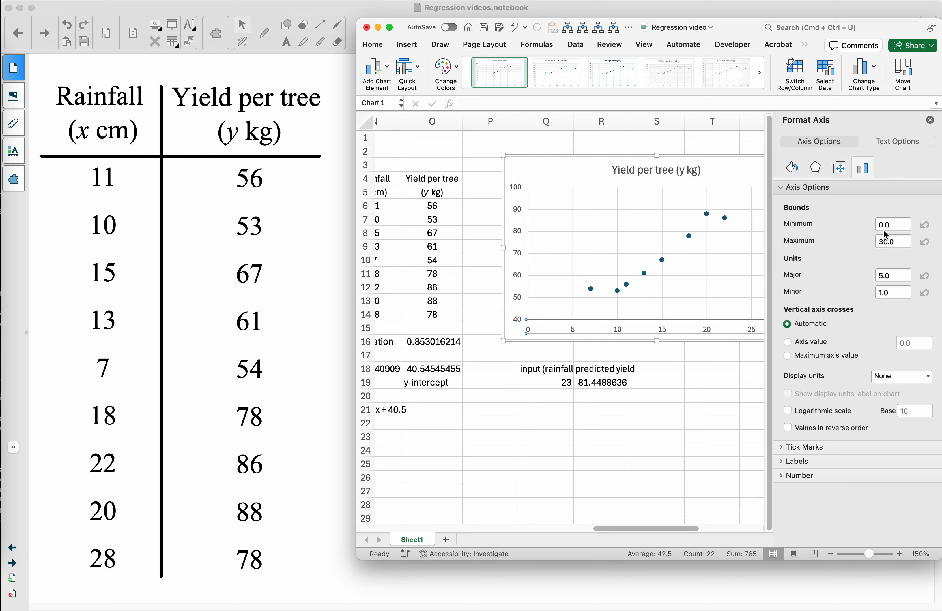
{"action": "left_click_drag", "start_coordinate": [893, 224], "coordinate": [831, 228]}
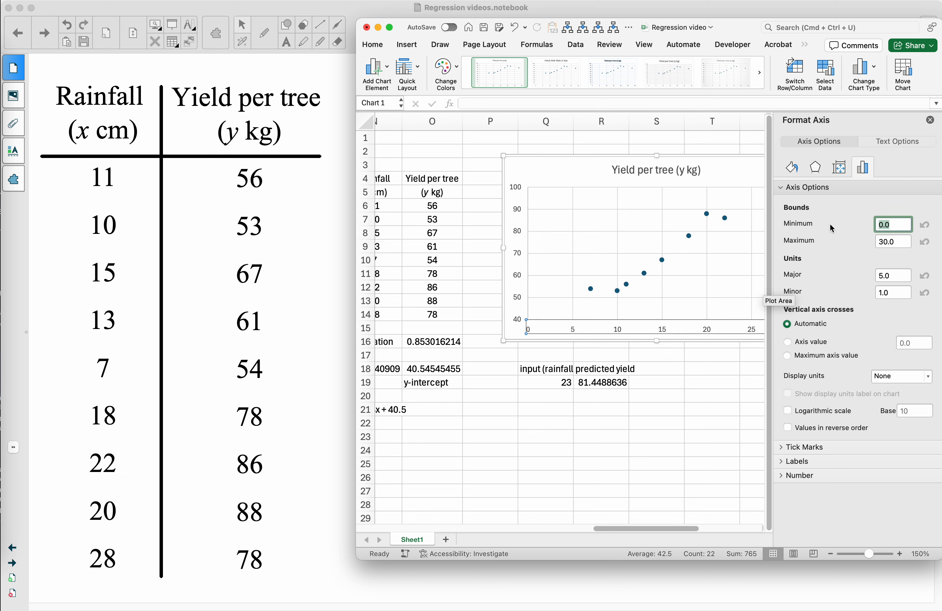
{"action": "type", "text": "5"}
{"action": "key", "text": "Tab"}
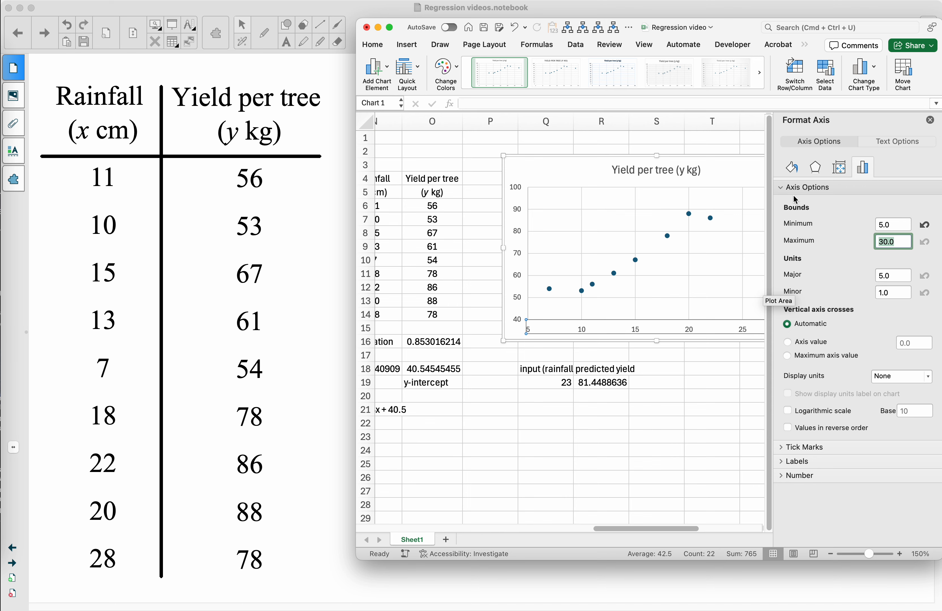
{"action": "scroll", "coordinate": [710, 203], "scroll_direction": "right", "scroll_amount": 3}
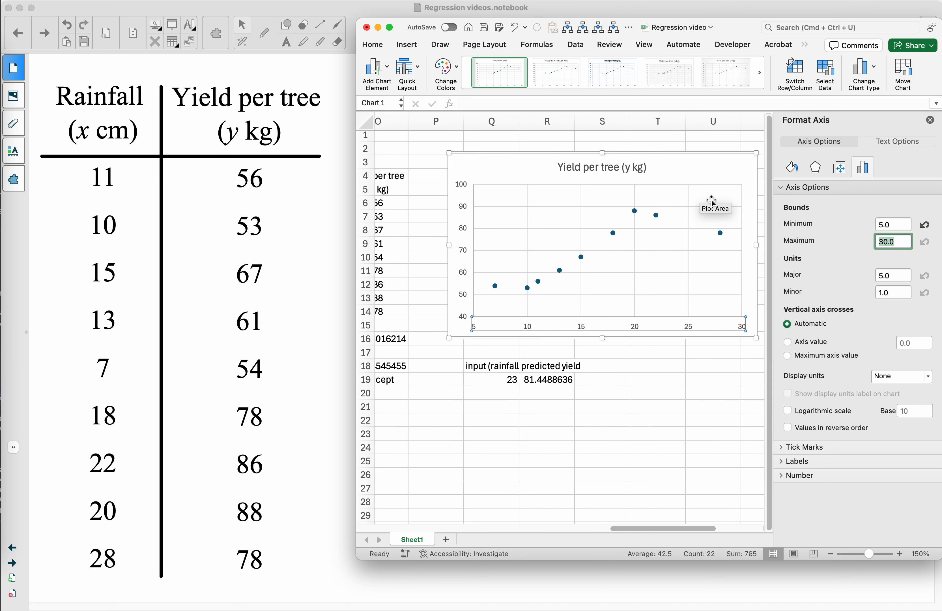
{"action": "scroll", "coordinate": [714, 284], "scroll_direction": "left", "scroll_amount": 1}
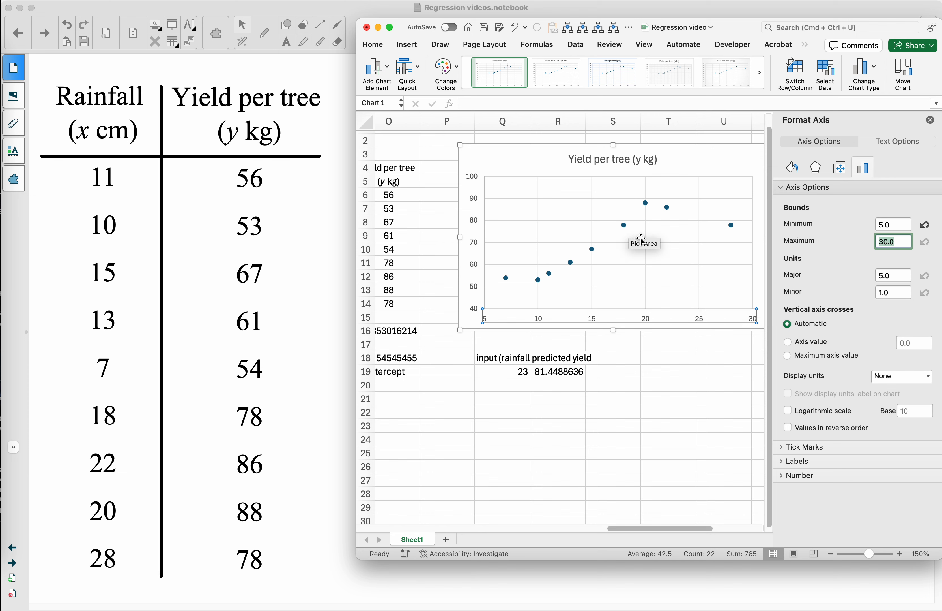
{"action": "right_click", "coordinate": [662, 230]}
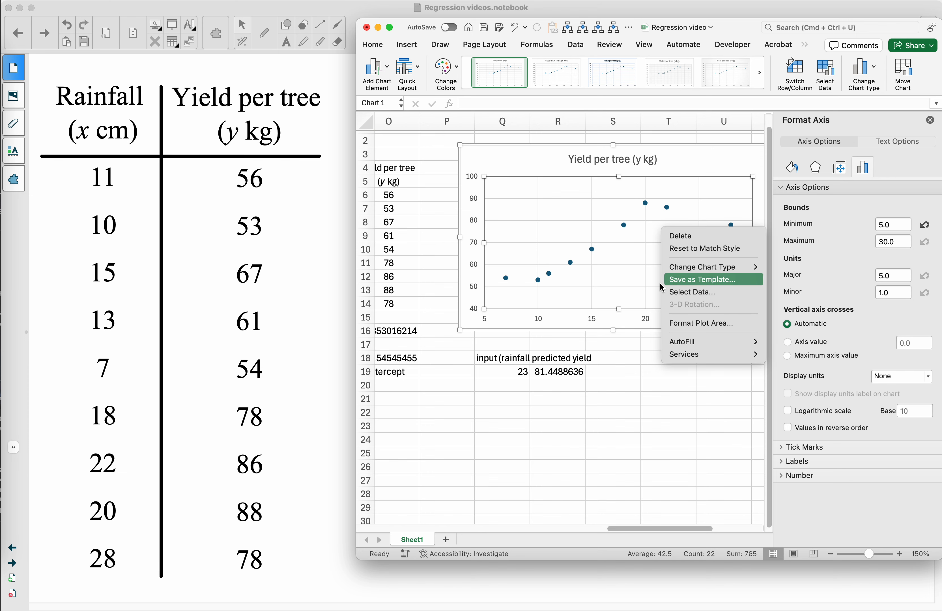
{"action": "left_click", "coordinate": [680, 161]}
{"action": "left_click", "coordinate": [687, 163]}
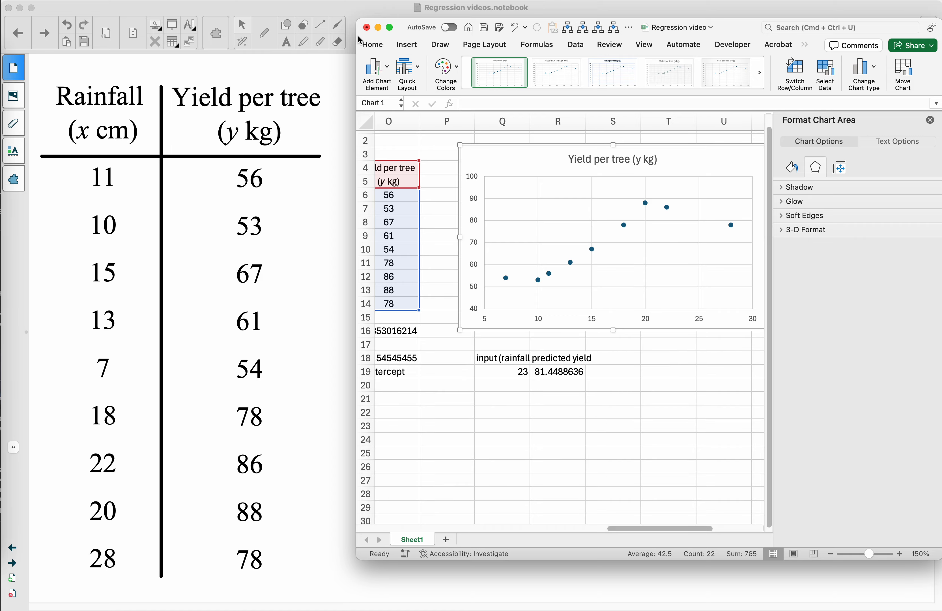
- Move the workbook window off the screen edge and enlarge it to fill the screen
{"action": "left_click_drag", "start_coordinate": [358, 36], "coordinate": [242, 35]}
{"action": "left_click", "coordinate": [238, 35]}
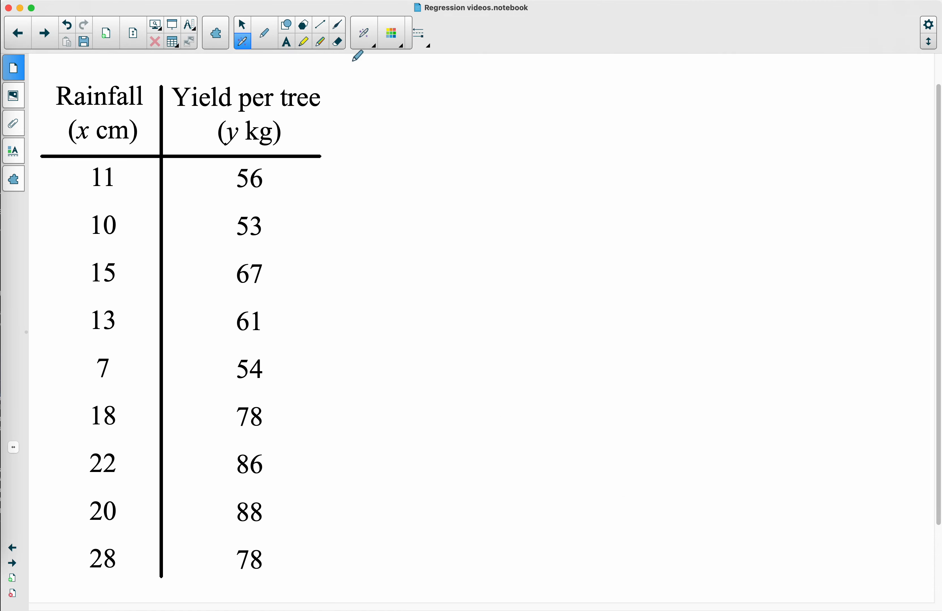
{"action": "key", "text": "ctrl+Up"}
{"action": "left_click", "coordinate": [512, 441]}
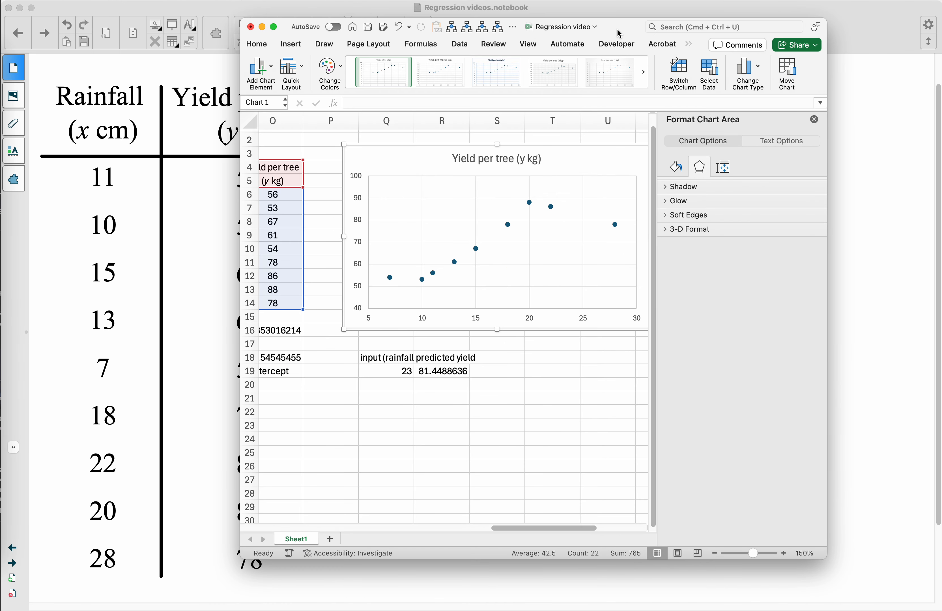
{"action": "double_click", "coordinate": [619, 34]}
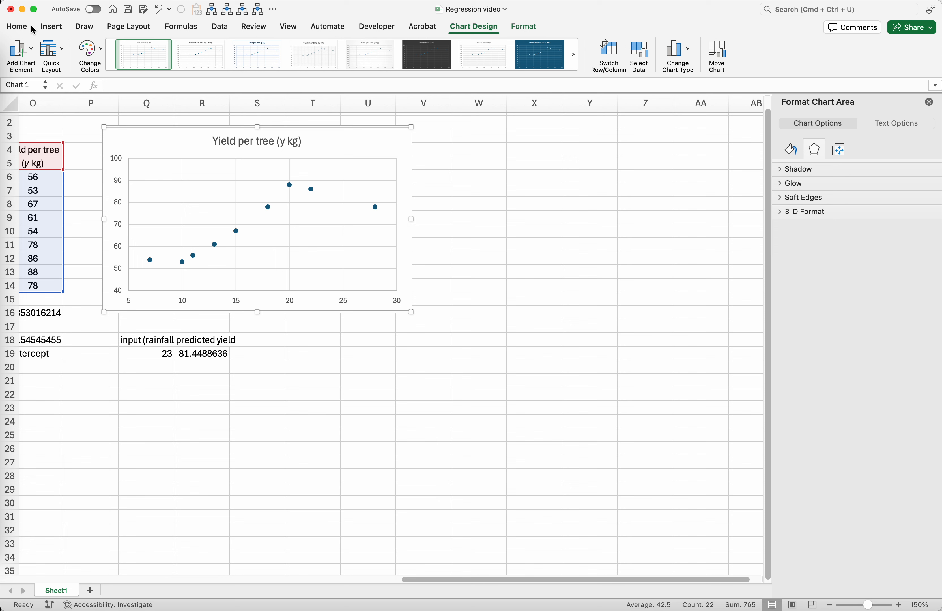
- Add a linear trendline to the scatter chart
{"action": "left_click", "coordinate": [33, 52]}
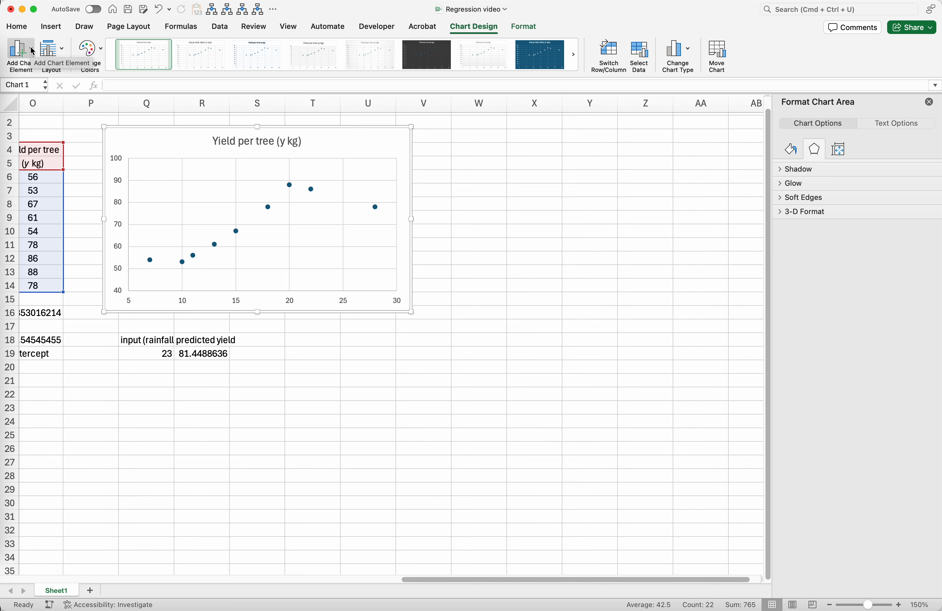
{"action": "mouse_move", "coordinate": [66, 189]}
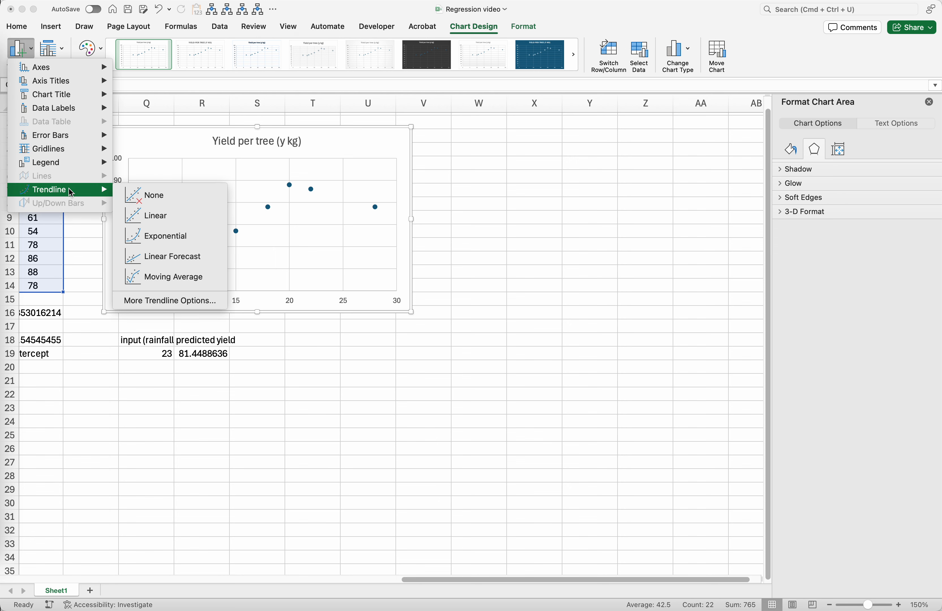
{"action": "left_click", "coordinate": [167, 217]}
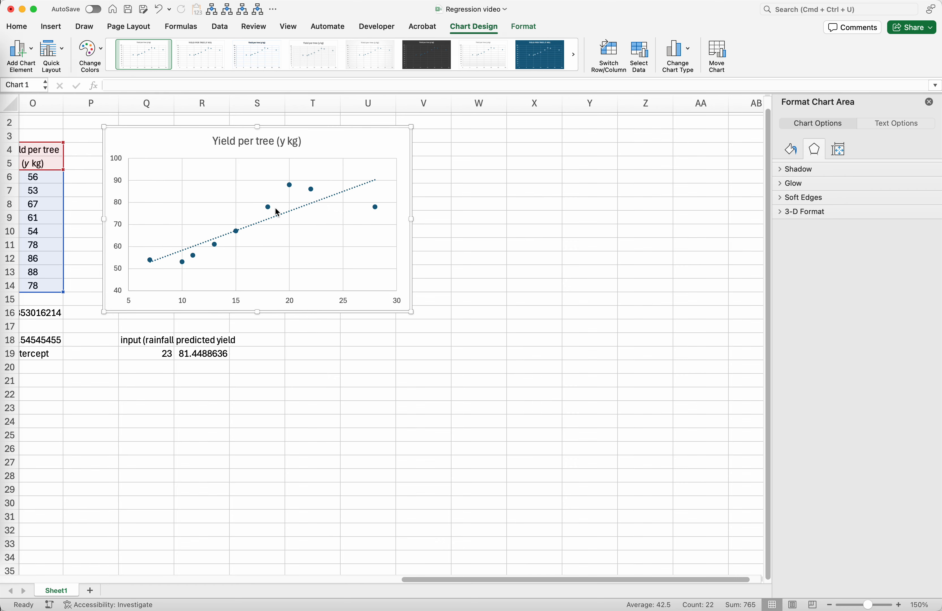
- Display the linear trendline's equation and R-squared value on the chart, moving the equation label up clear of the line
{"action": "scroll", "coordinate": [347, 158], "scroll_direction": "left", "scroll_amount": 3}
{"action": "scroll", "coordinate": [347, 158], "scroll_direction": "up", "scroll_amount": 1}
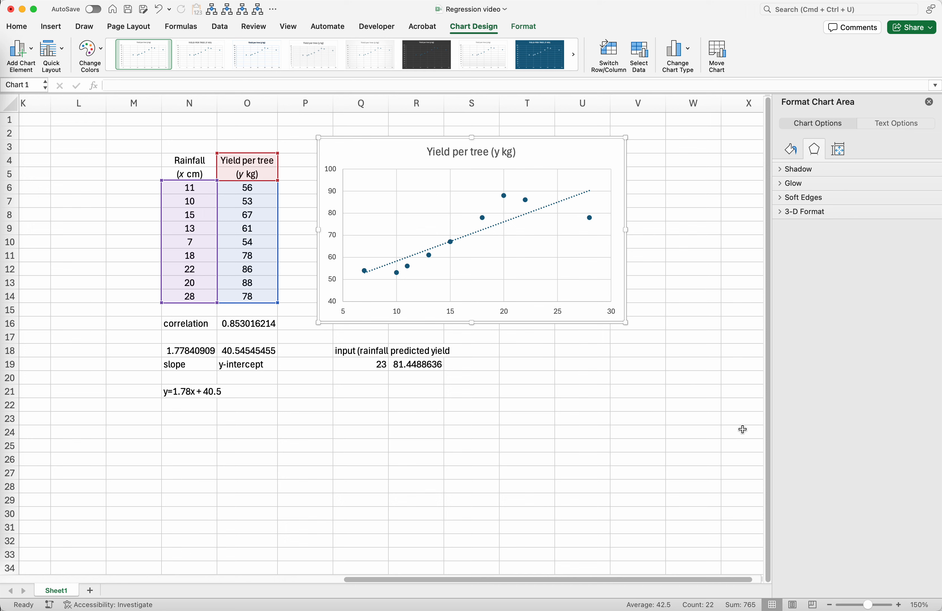
{"action": "left_click", "coordinate": [551, 205]}
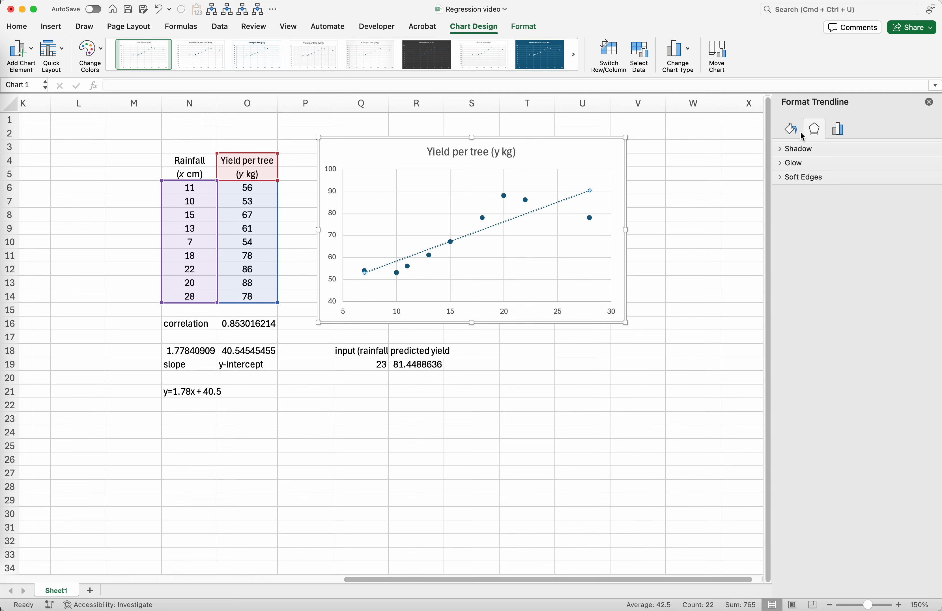
{"action": "left_click", "coordinate": [840, 129]}
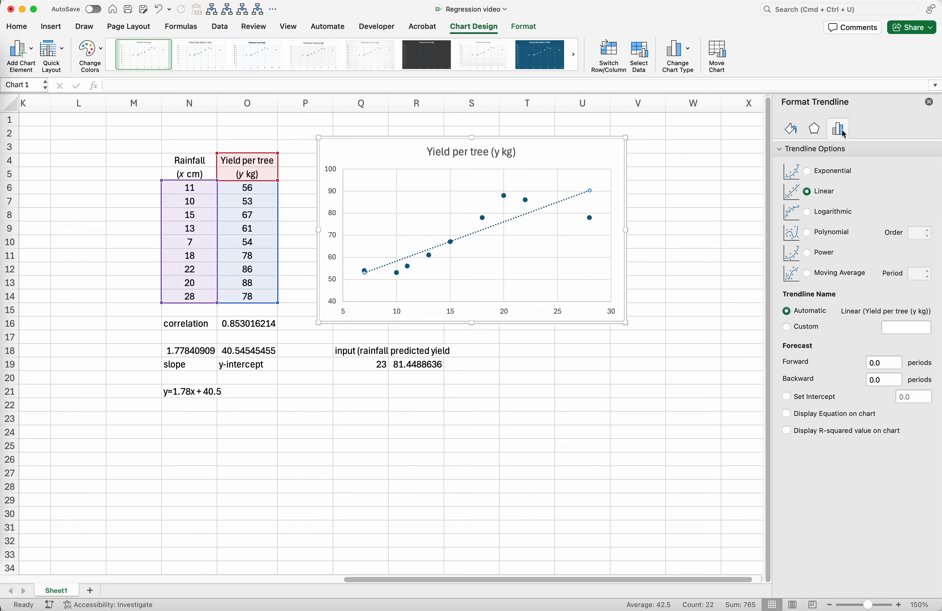
{"action": "left_click", "coordinate": [787, 415]}
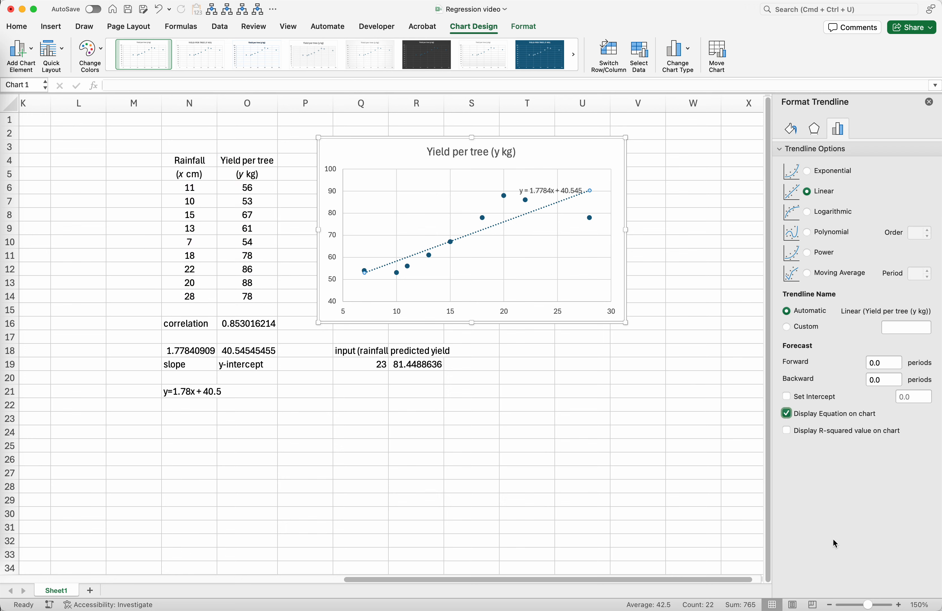
{"action": "left_click_drag", "start_coordinate": [539, 190], "coordinate": [539, 181]}
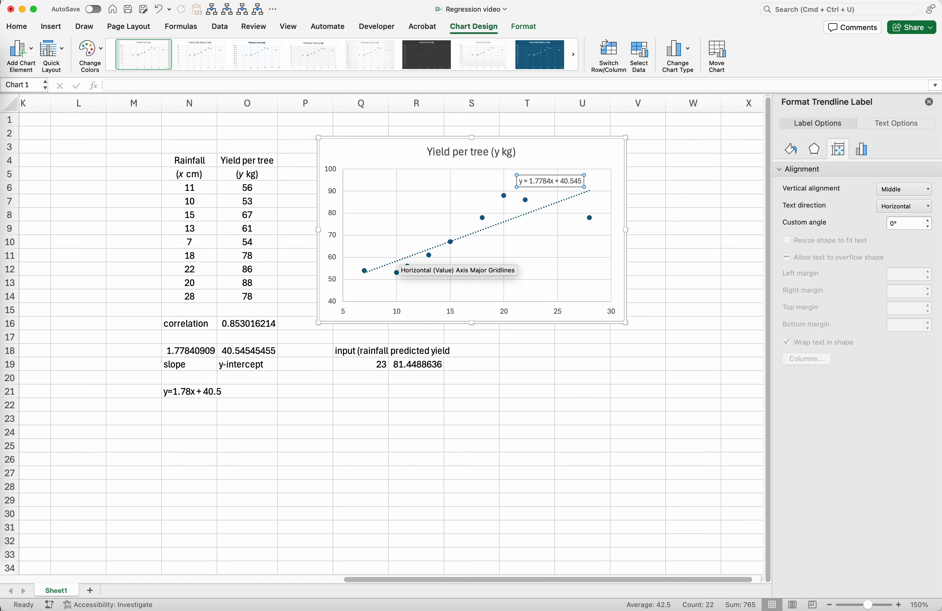
{"action": "left_click", "coordinate": [864, 149]}
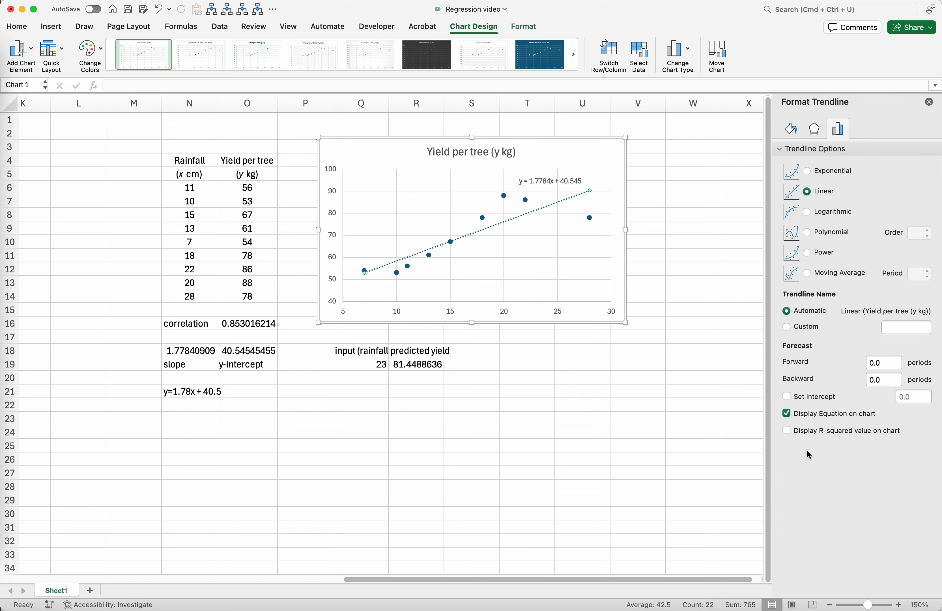
{"action": "left_click", "coordinate": [787, 432]}
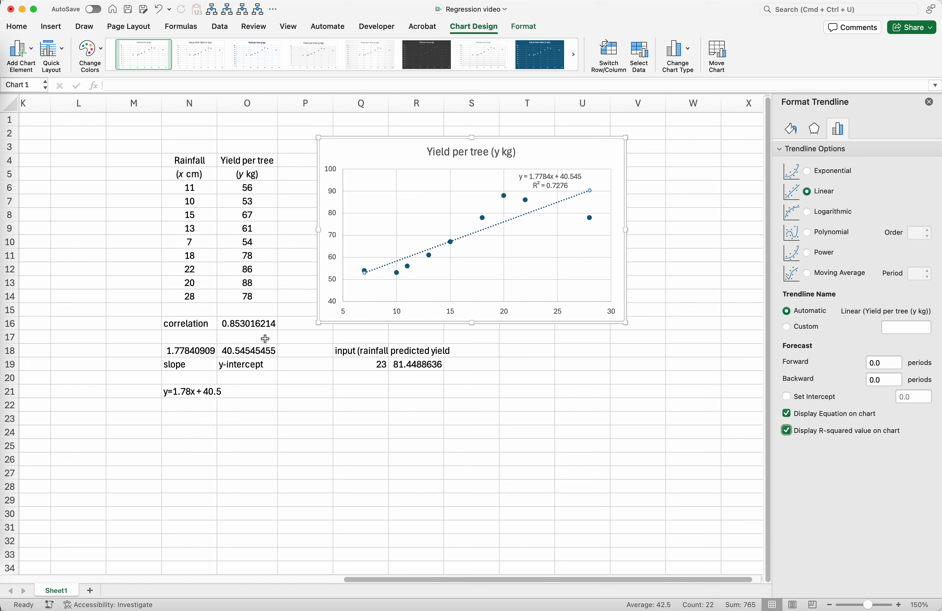
- Enter the label R2 in cell N17 below the correlation label and format its 2 as superscript
{"action": "left_click", "coordinate": [200, 336]}
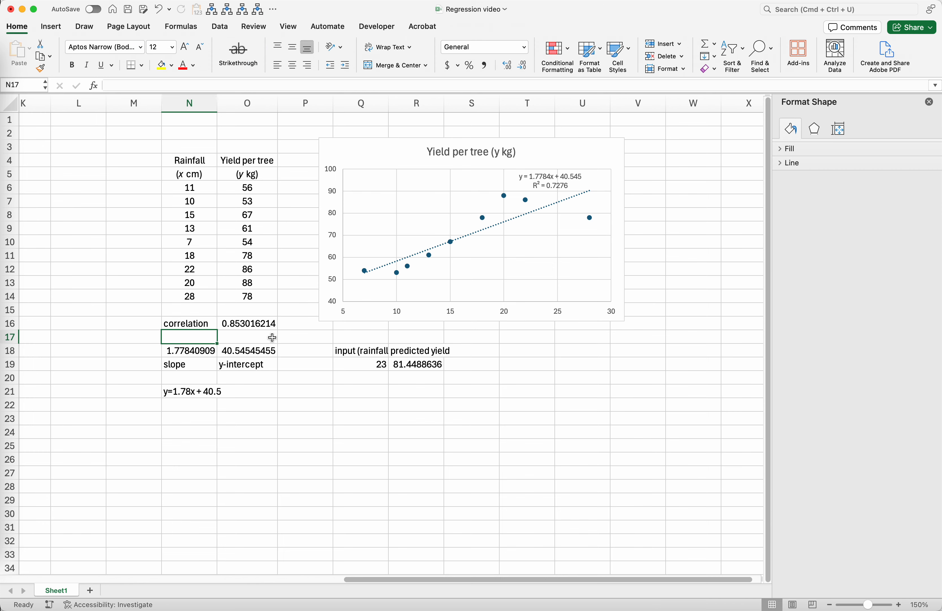
{"action": "type", "text": "R"}
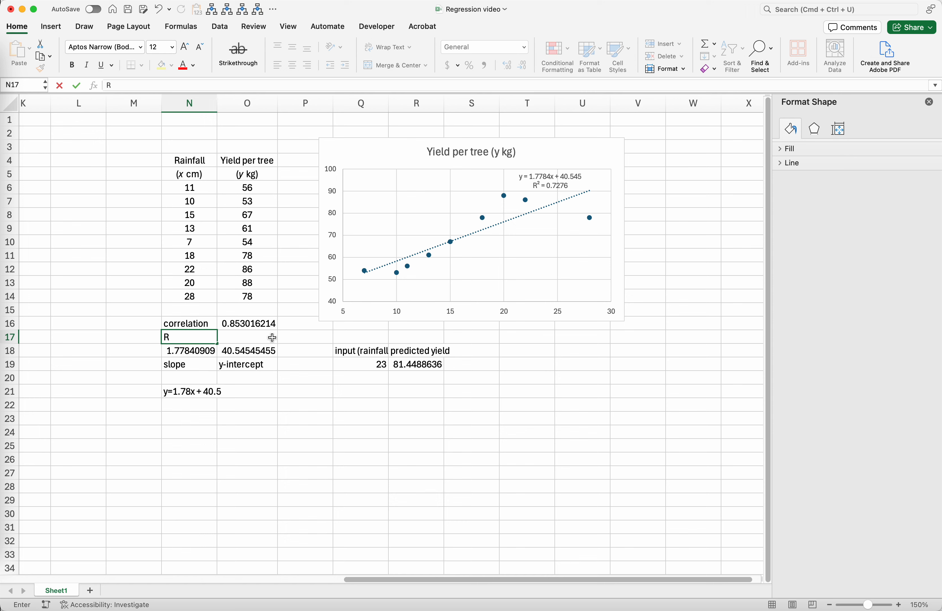
{"action": "type", "text": "2"}
{"action": "left_click", "coordinate": [271, 336]}
{"action": "double_click", "coordinate": [195, 336]}
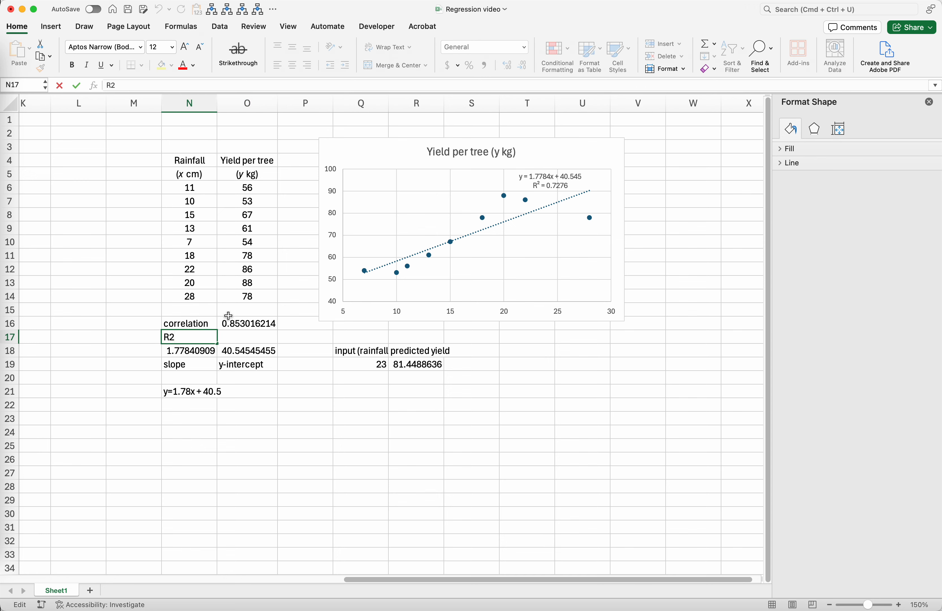
{"action": "key", "text": "shift+Left"}
{"action": "key", "text": "super+1"}
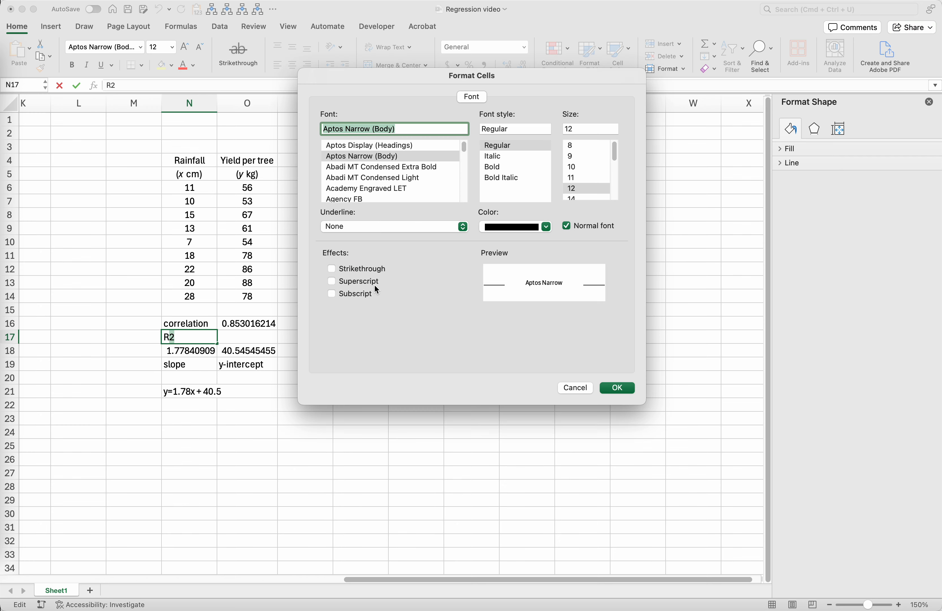
{"action": "left_click", "coordinate": [359, 281]}
{"action": "left_click", "coordinate": [619, 388]}
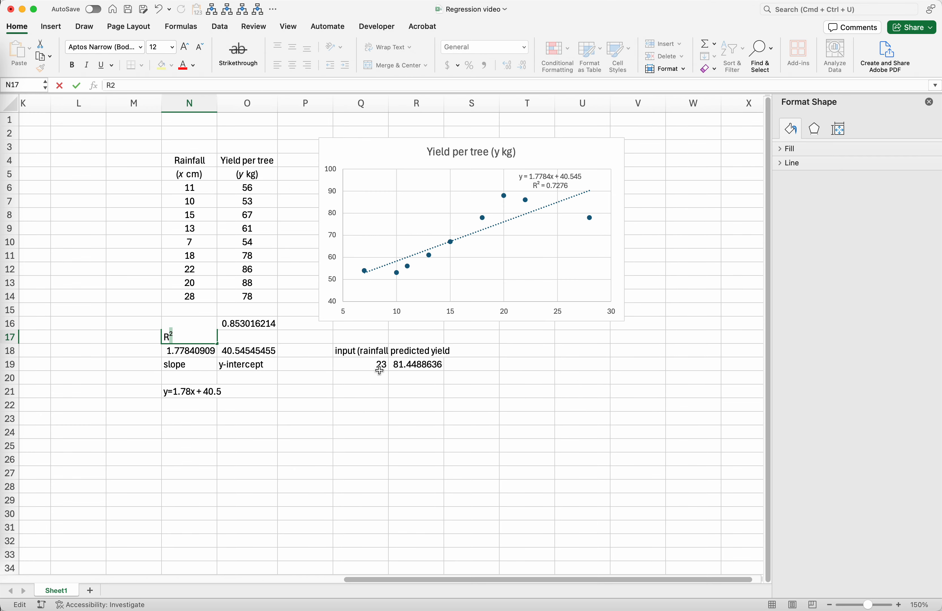
{"action": "key", "text": "Tab"}
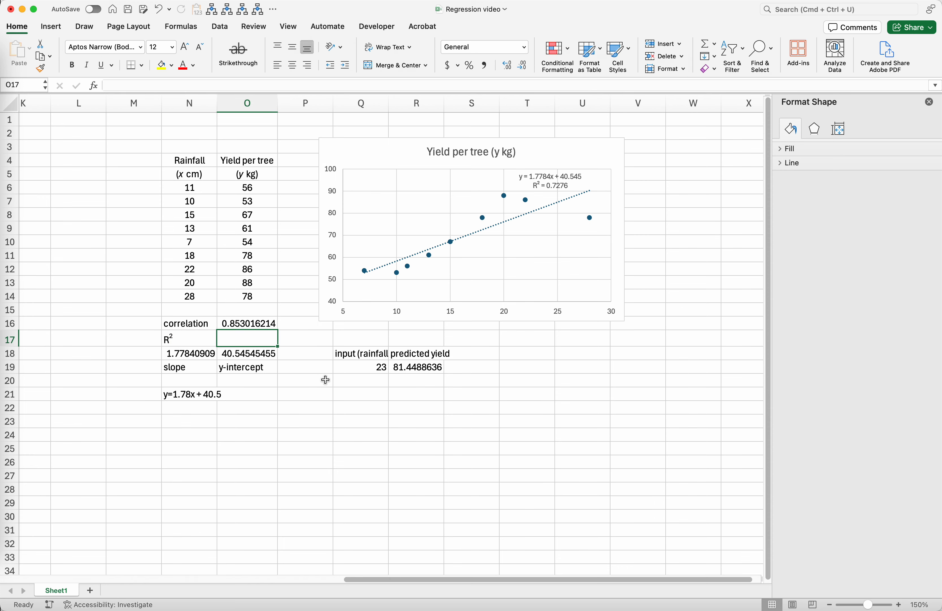
- Calculate R-squared in cell O17 with =RSQ(O6:O14,N6:N14), using yield as known ys and rainfall as known xs
{"action": "type", "text": "="}
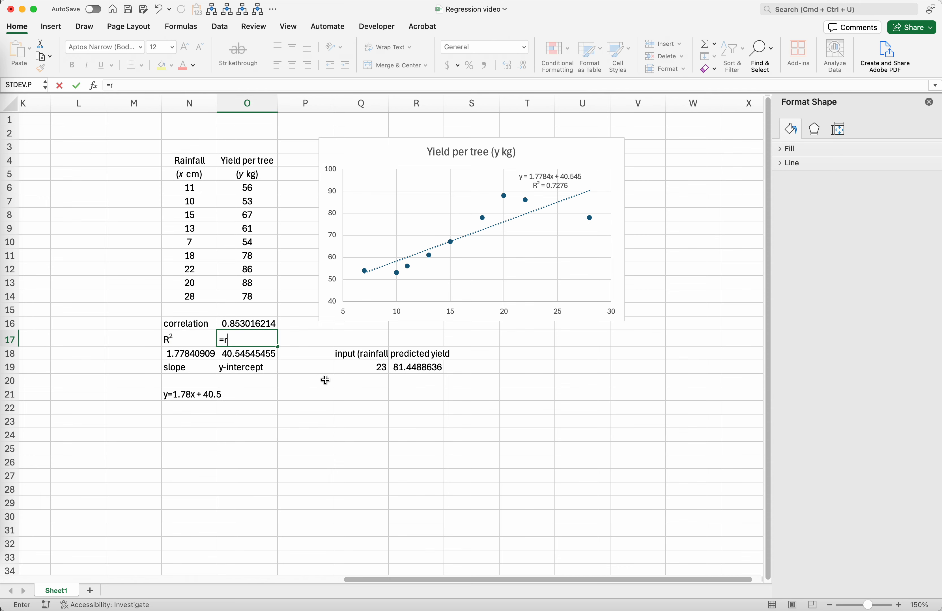
{"action": "type", "text": "rsq("}
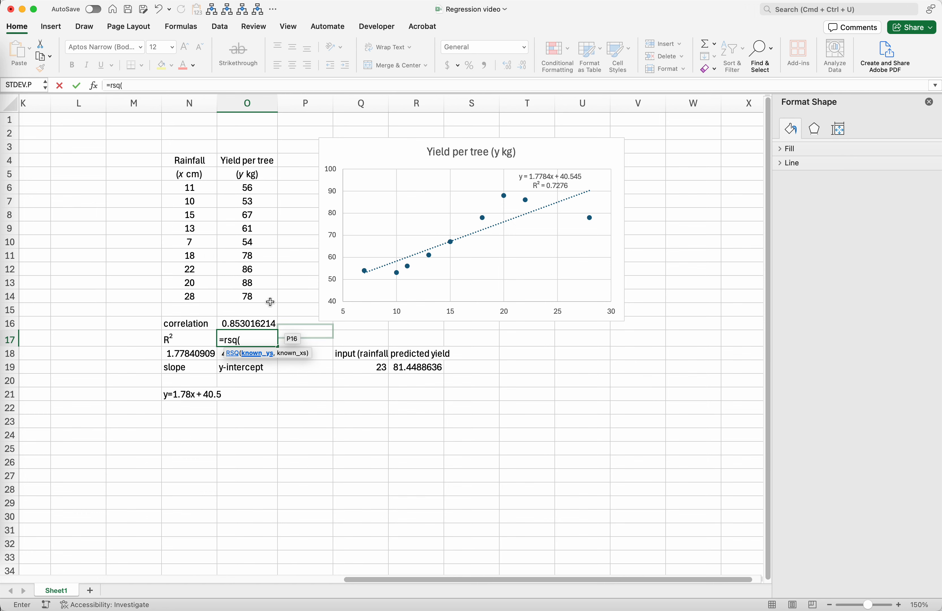
{"action": "left_click_drag", "start_coordinate": [248, 191], "coordinate": [253, 298]}
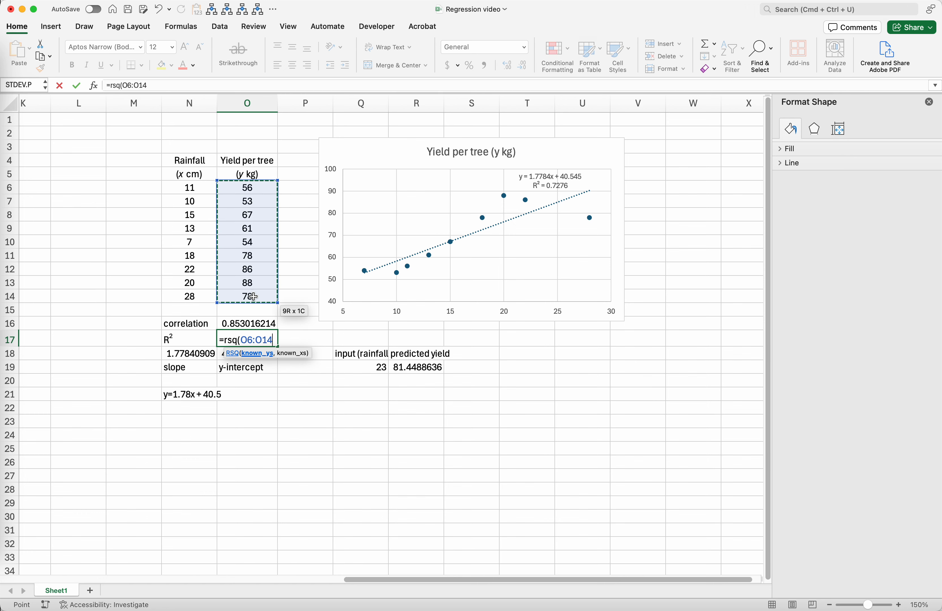
{"action": "type", "text": ","}
{"action": "left_click", "coordinate": [190, 192]}
{"action": "left_click_drag", "start_coordinate": [190, 193], "coordinate": [203, 295]}
{"action": "type", "text": ")"}
{"action": "key", "text": "Return"}
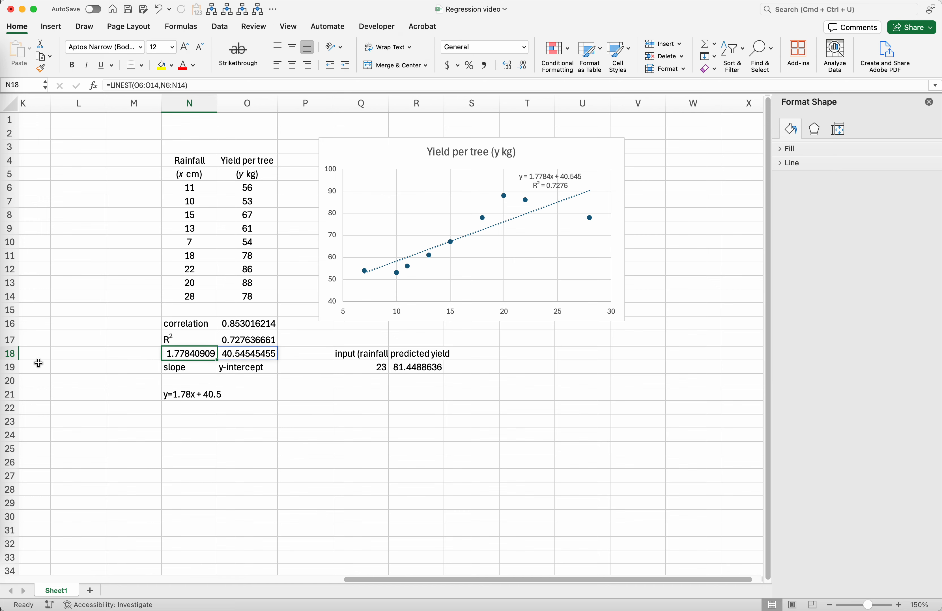
- Insert a blank row above row 18 to separate the R-squared row from the slope and intercept values
{"action": "right_click", "coordinate": [11, 354]}
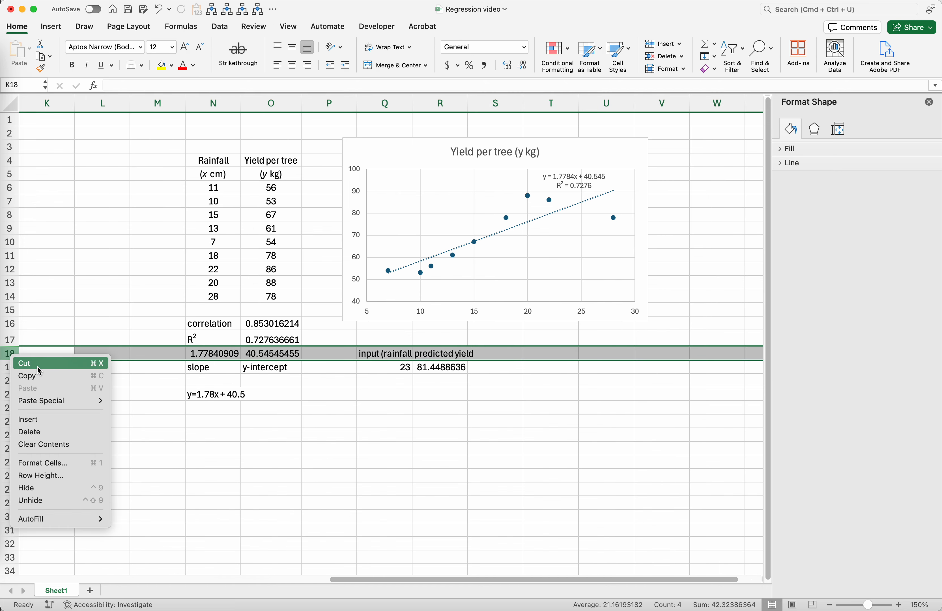
{"action": "left_click", "coordinate": [39, 419]}
{"action": "left_click", "coordinate": [321, 457]}
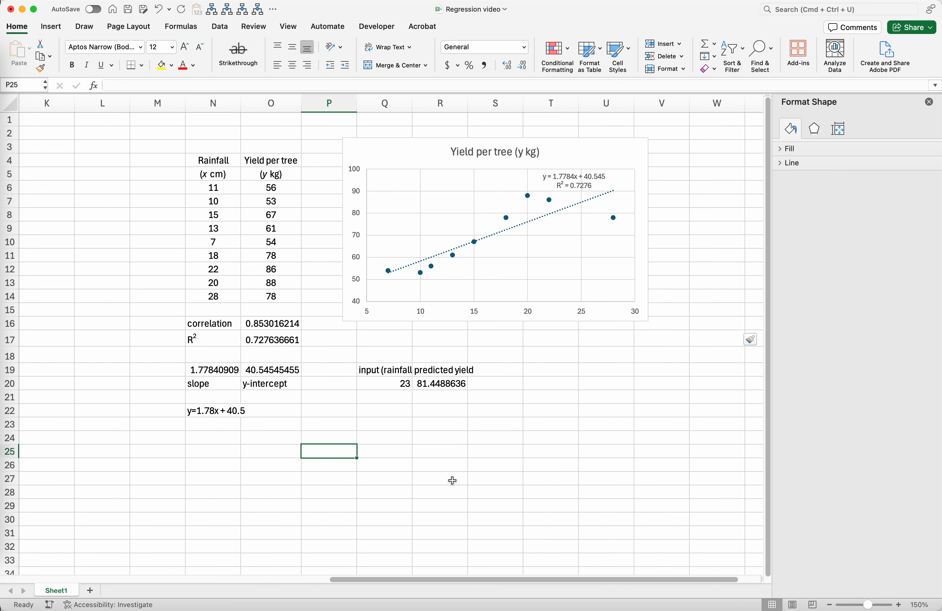